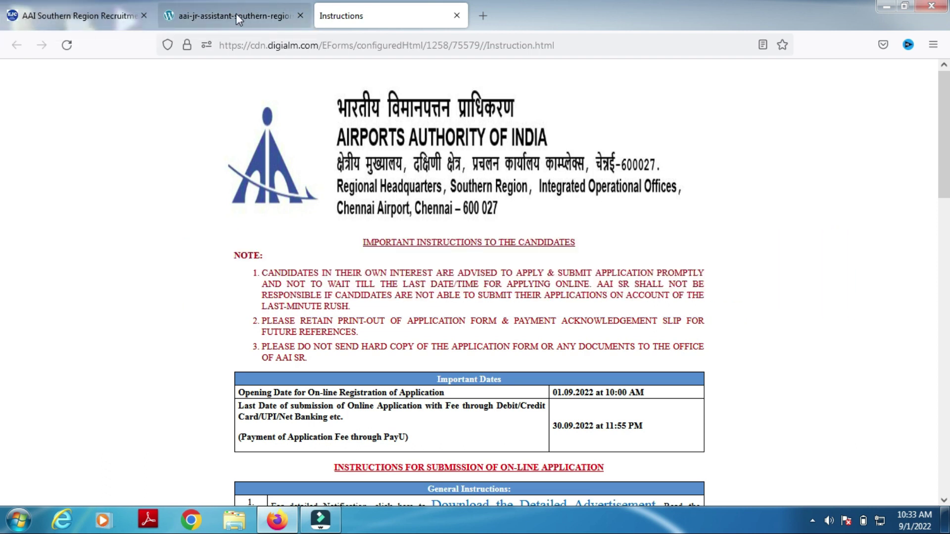
Step: Examine the recruitment advertisement PDF from its first page for the posts, reservation, pay scales, important dates and age criteria
left_click(236, 15)
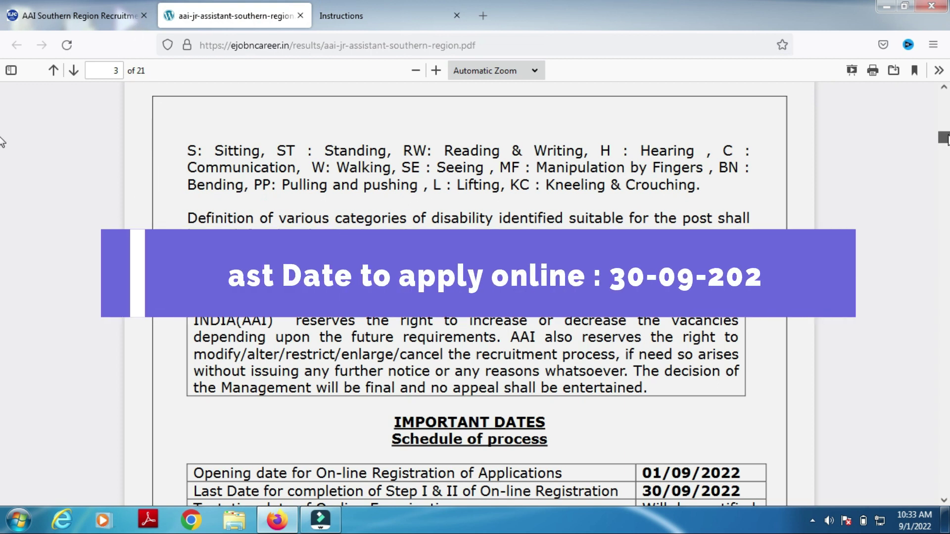
key("Home")
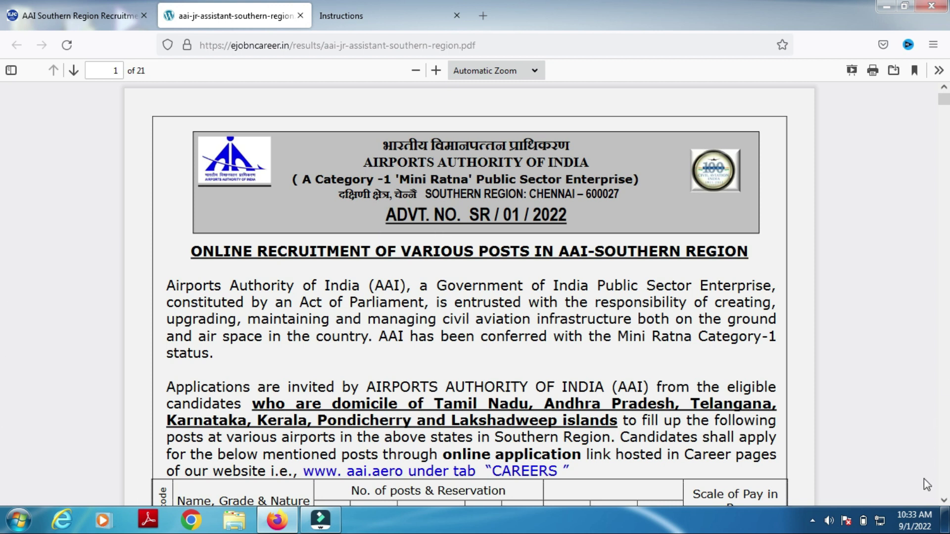
left_click(943, 501)
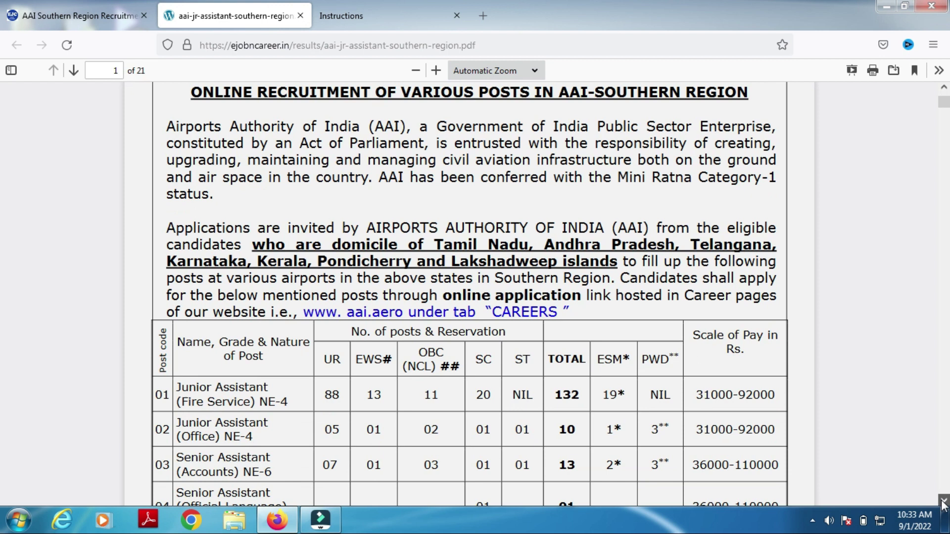
left_click(943, 501)
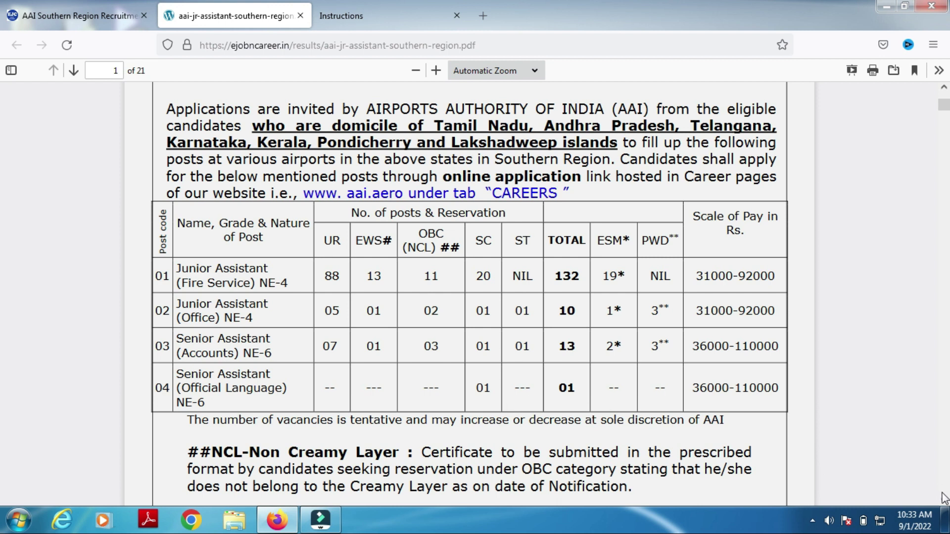
scroll(777, 474, "down", 10)
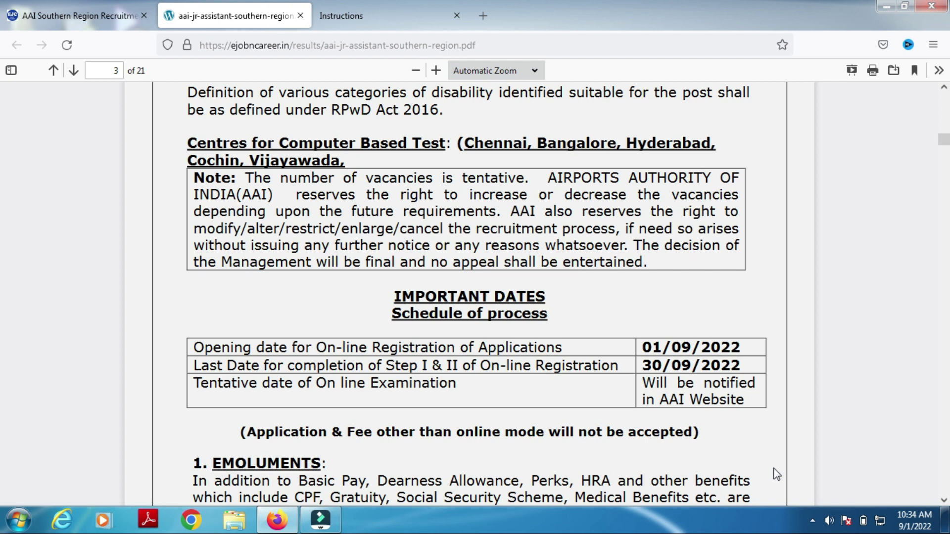
scroll(776, 475, "down", 7)
key("alt")
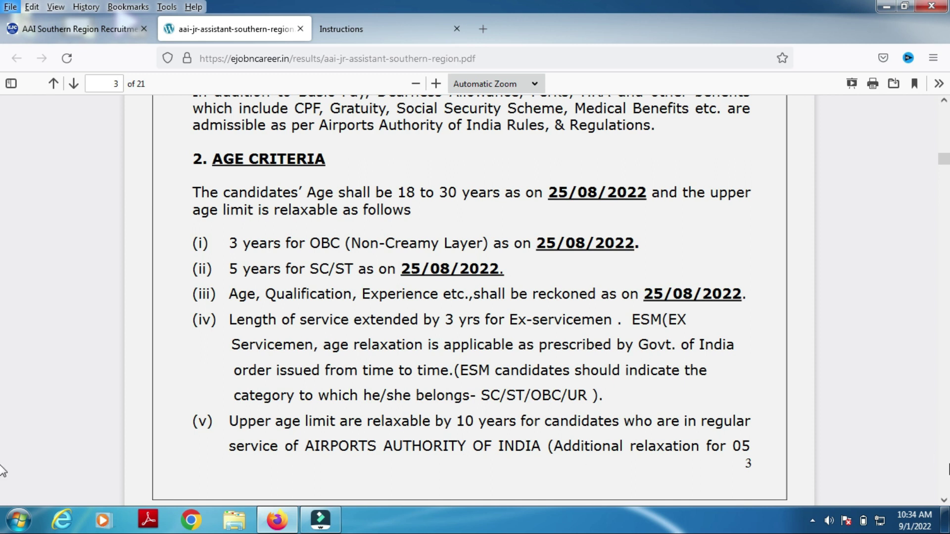
left_click(947, 468)
left_click(939, 473)
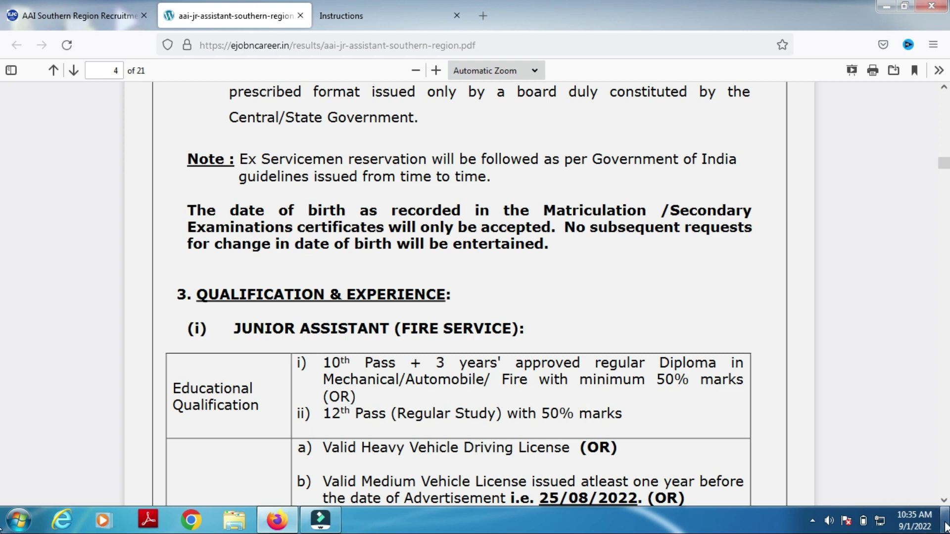
Step: Read the advertisement's qualification, driving licence and physical standard requirements, through to the Stage 2 selection tests
left_click(944, 500)
left_click(944, 502)
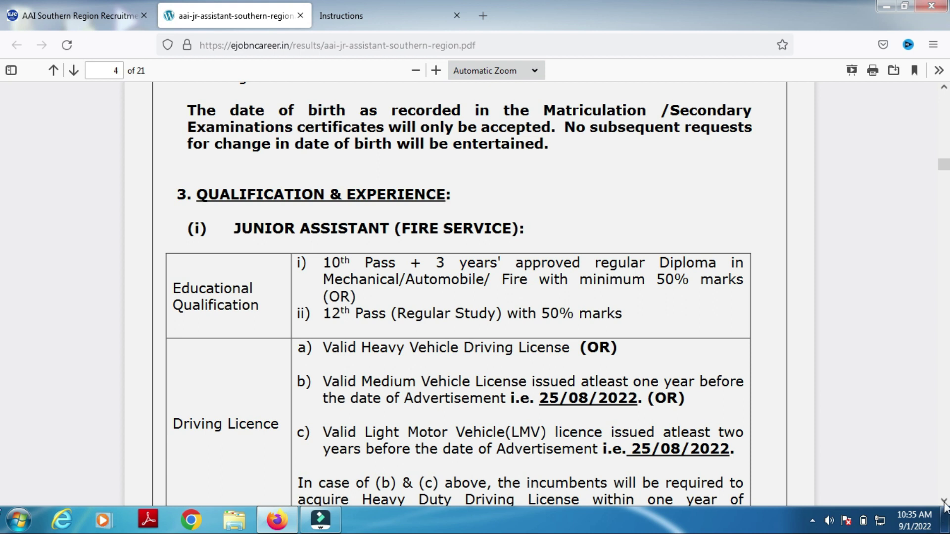
left_click(944, 502)
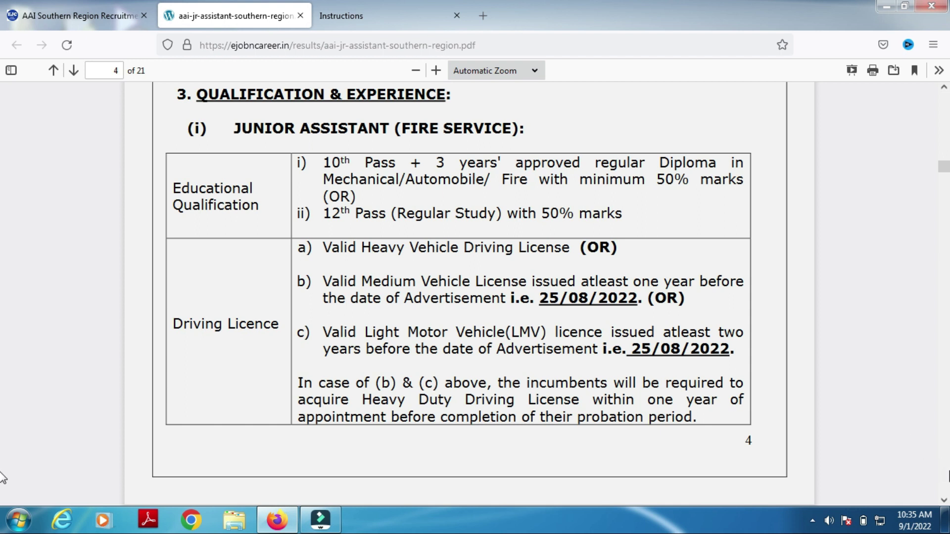
scroll(2, 475, "down", 6)
scroll(2, 477, "down", 8)
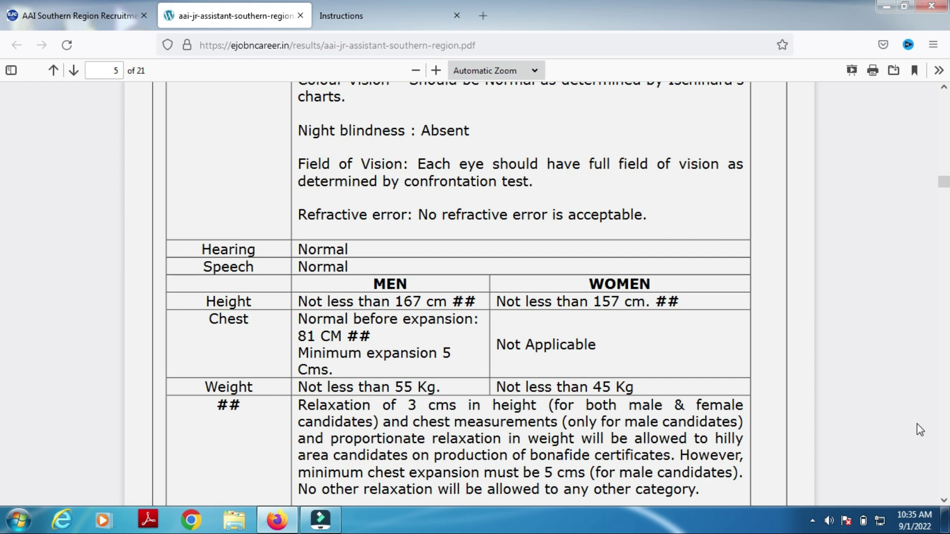
left_click(944, 501)
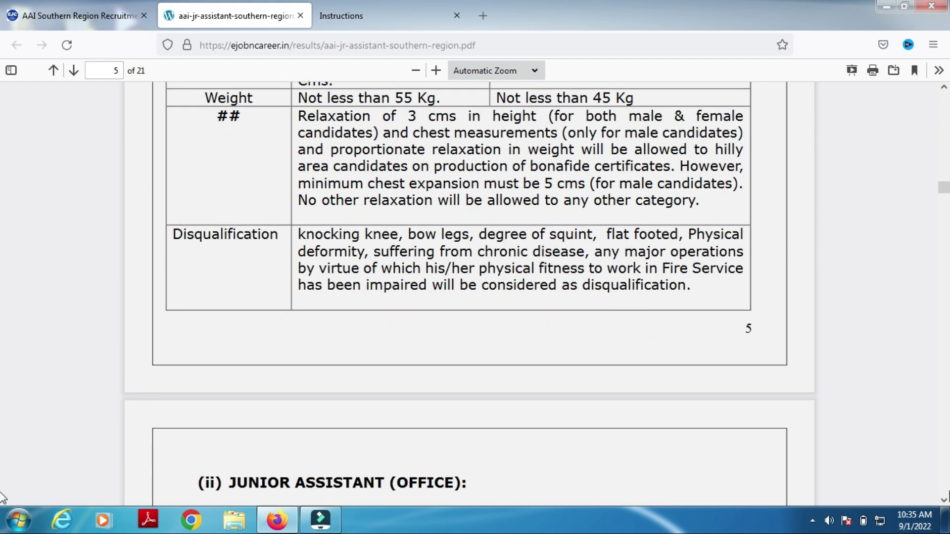
key("Page_Down")
key("Page_Down")
key("Page_Down")
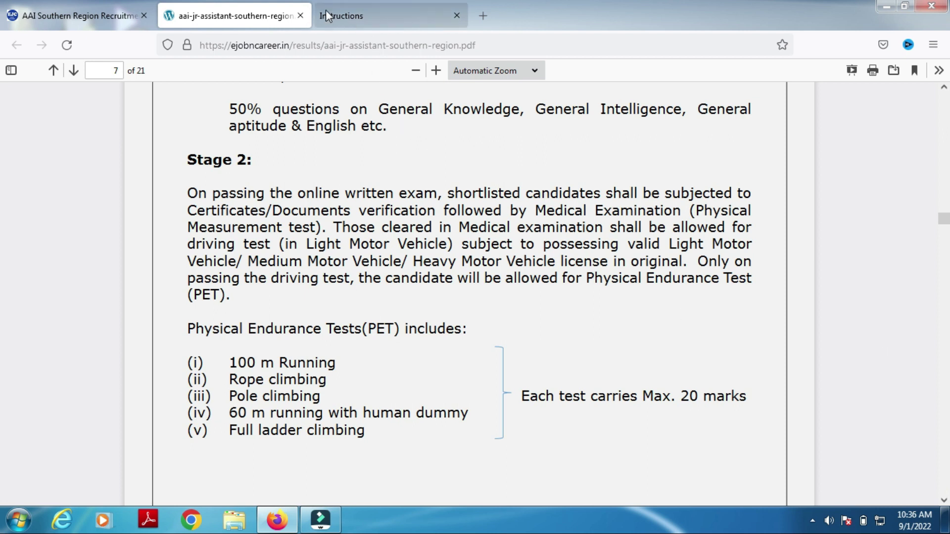
Step: Return to the candidate instructions page, agree to the instructions and eligibility conditions, and start the registration
left_click(364, 23)
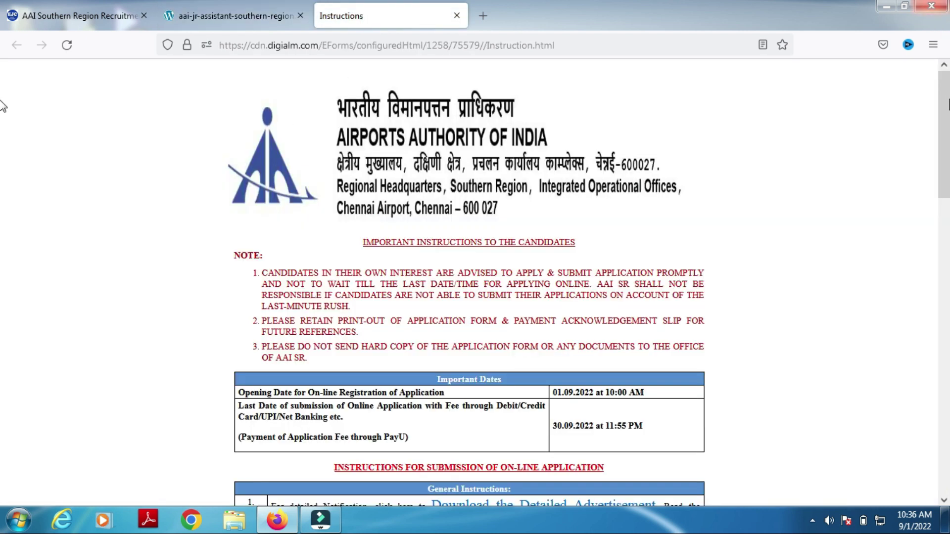
mouse_move(941, 121)
left_mouse_down()
mouse_move(708, 148)
mouse_move(472, 227)
mouse_move(3, 291)
mouse_move(1, 317)
mouse_move(2, 327)
mouse_move(940, 322)
left_mouse_up()
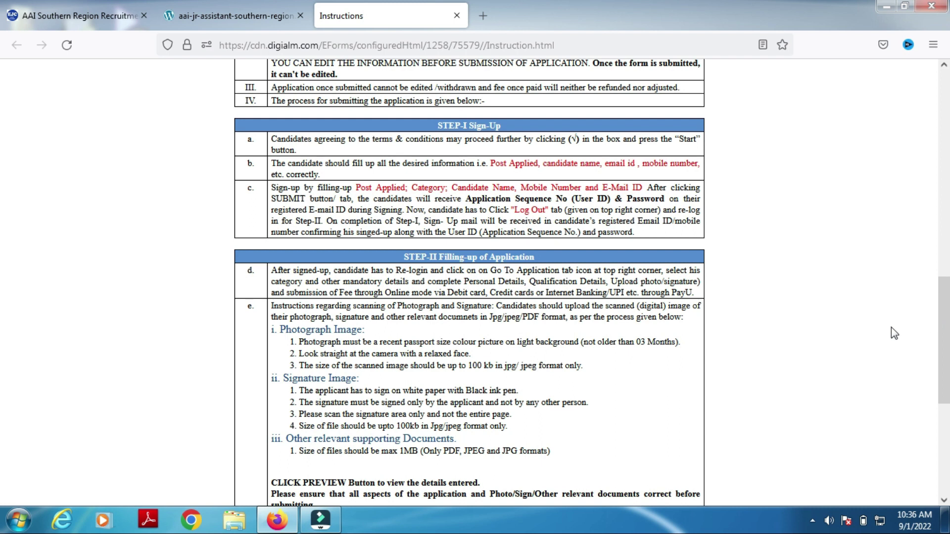
left_click_drag(944, 349, 946, 411)
scroll(2, 414, "down", 2)
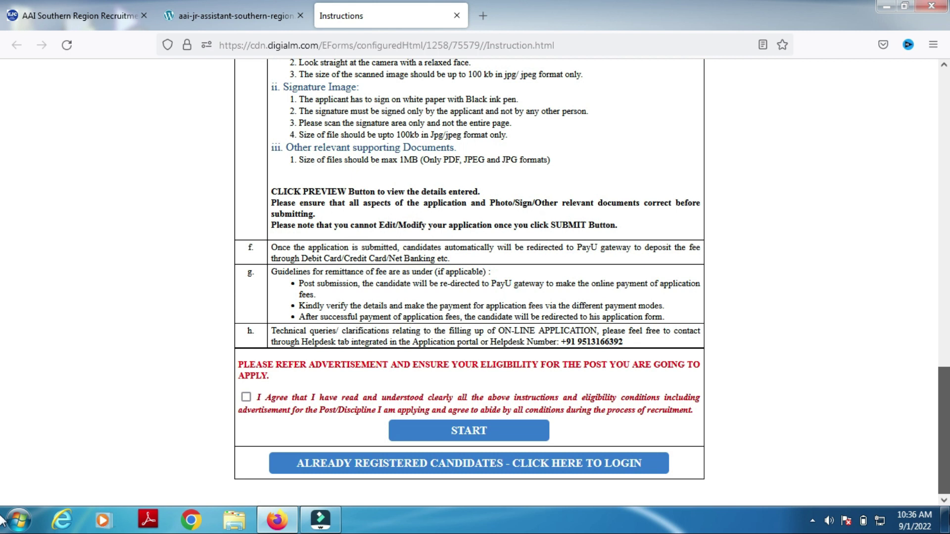
left_click(246, 397)
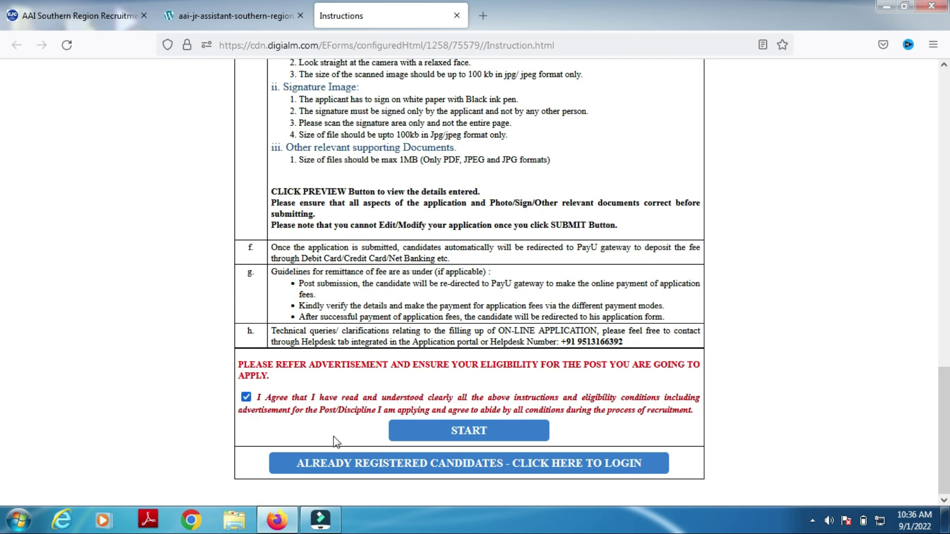
left_click(479, 441)
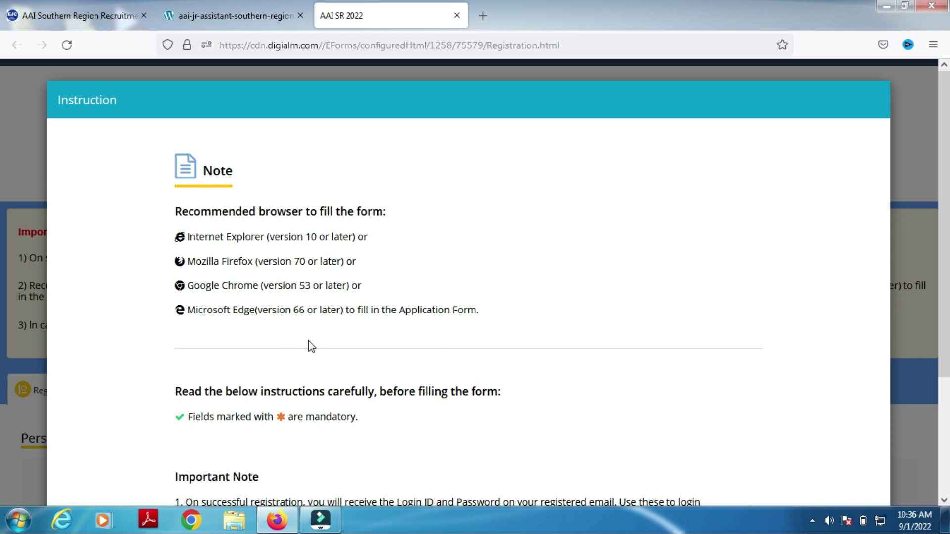
Step: Read the registration form's instruction notice to its end and close it
scroll(2, 228, "down", 3)
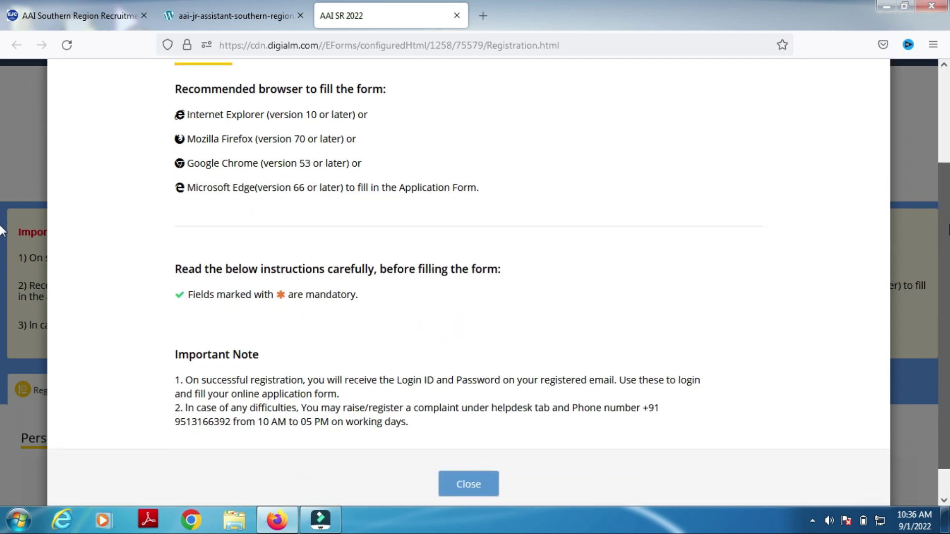
left_click_drag(948, 222, 949, 240)
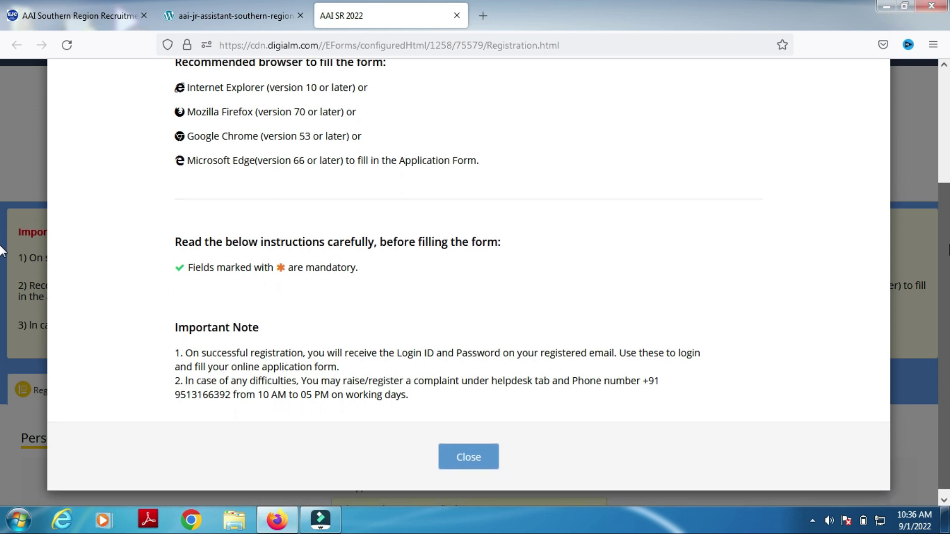
scroll(2, 248, "down", 1)
left_click(471, 453)
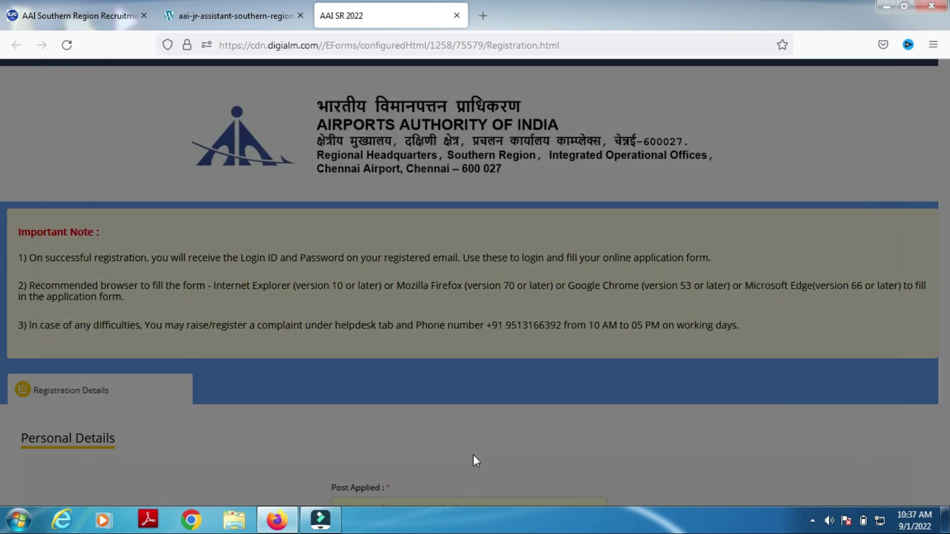
Step: Set the post applied for to Junior Assistant (Fire Service) NE-4 in the Personal Details section
scroll(3, 134, "down", 8)
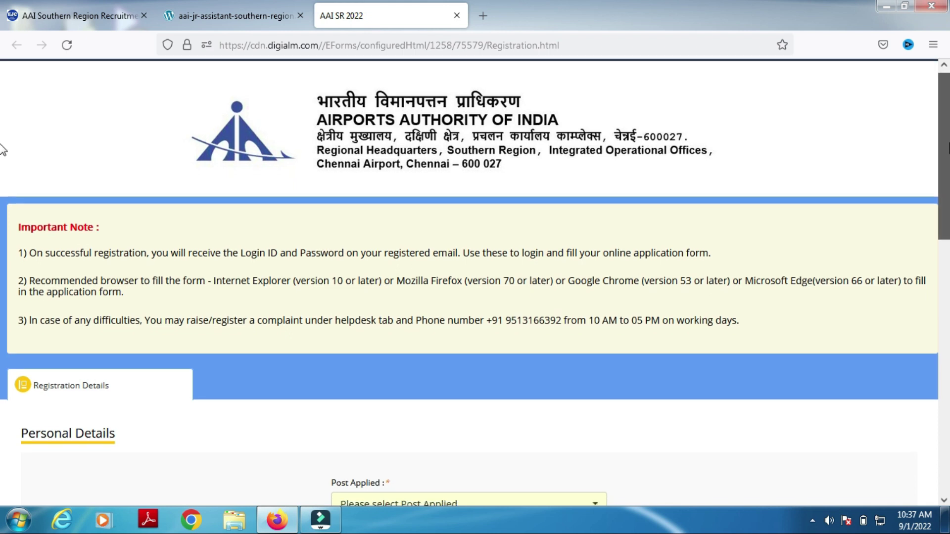
scroll(2, 329, "up", 2)
scroll(921, 290, "up", 3)
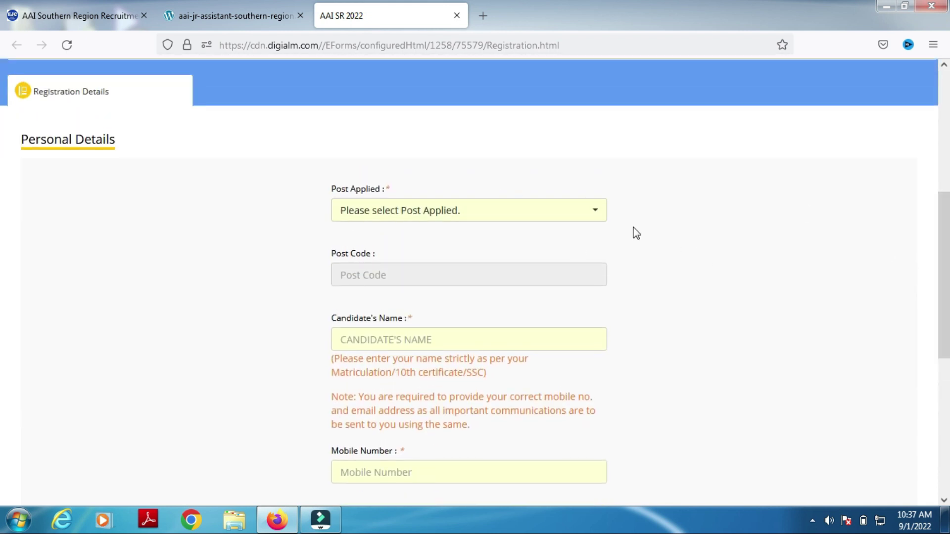
left_click(586, 217)
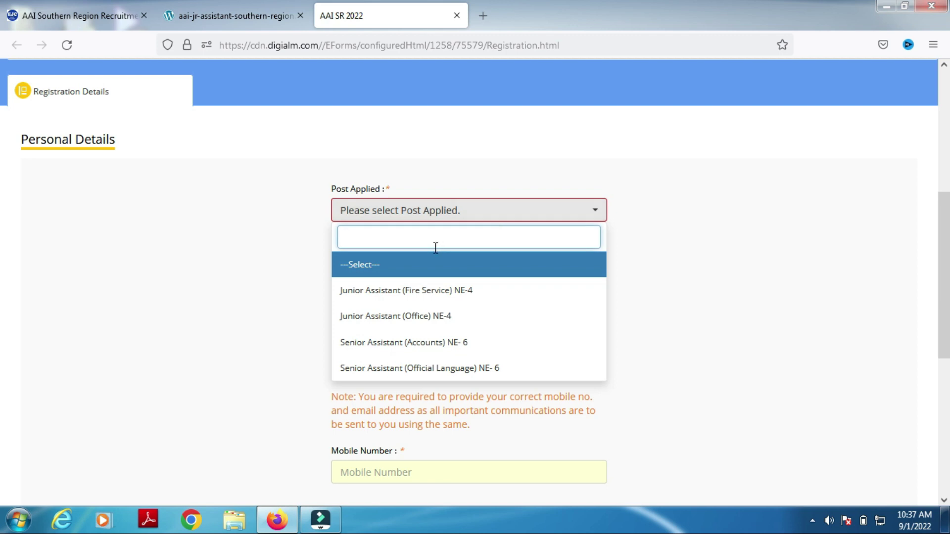
left_click(434, 302)
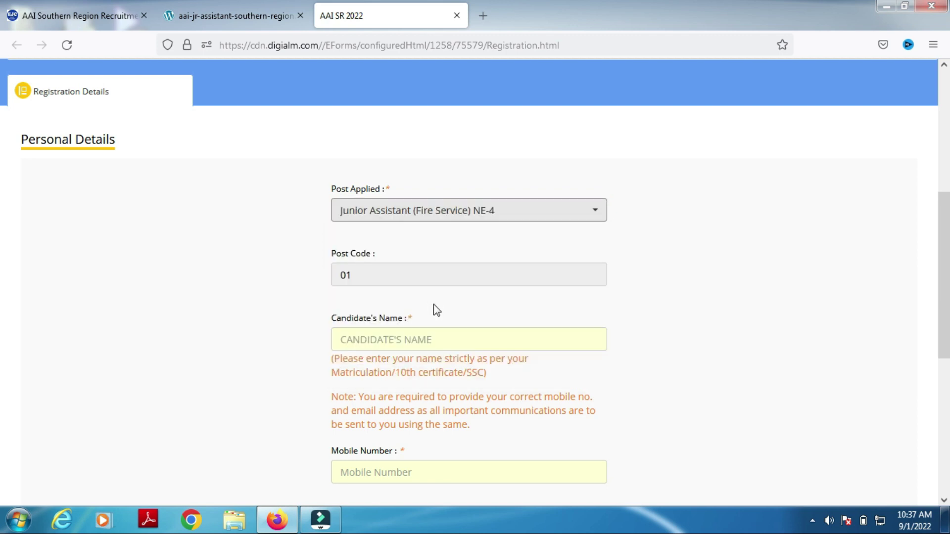
Step: Enter the candidate's name, mobile number and email ID with their confirmations, fill in the captcha, and submit the registration
left_click(441, 337)
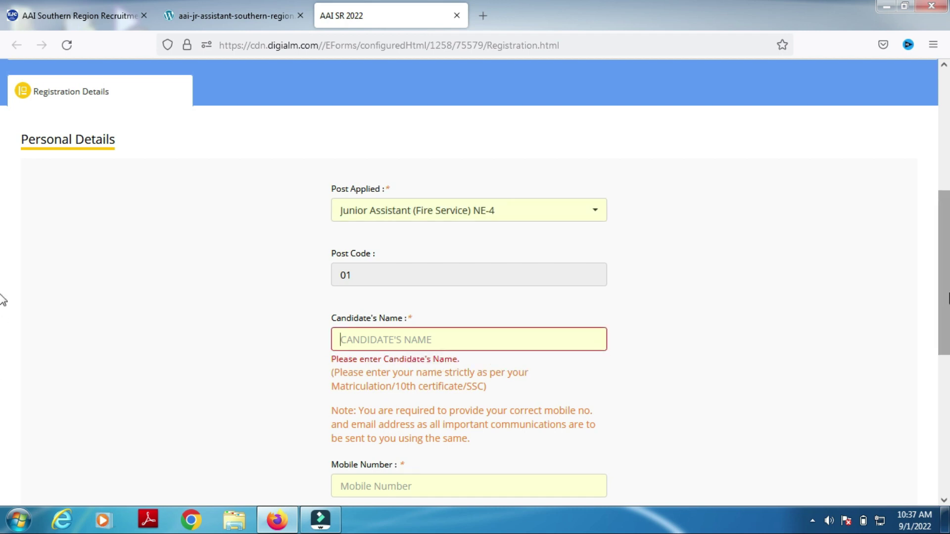
left_click_drag(947, 300, 947, 409)
left_click(435, 209)
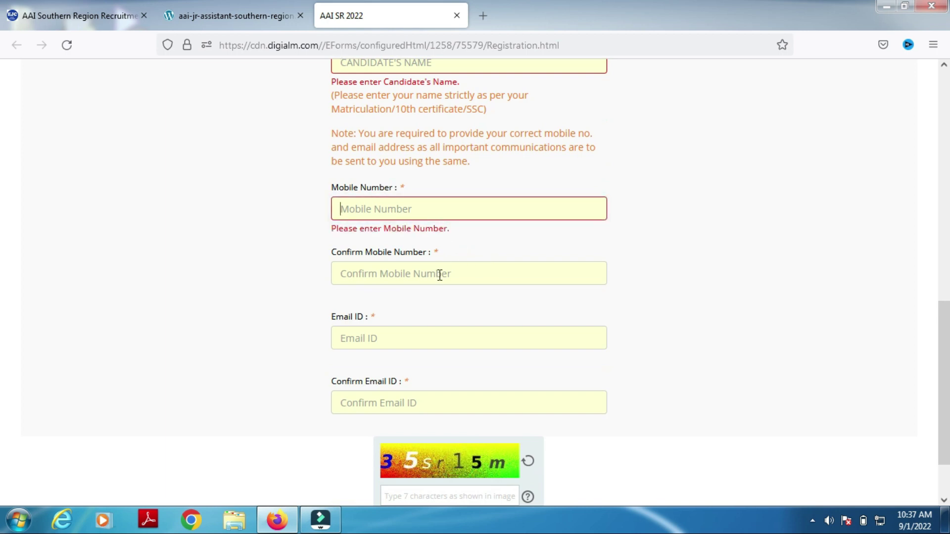
left_click(404, 339)
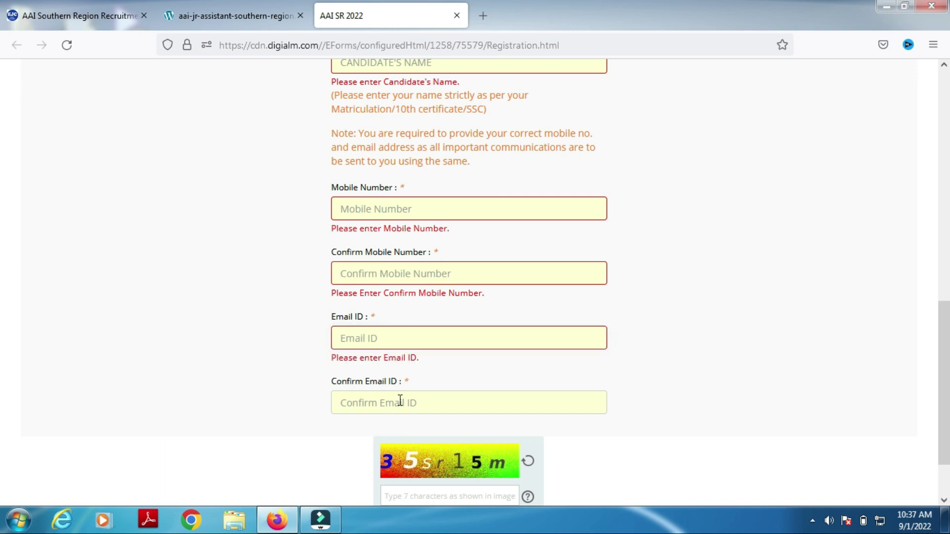
scroll(400, 402, "down", 3)
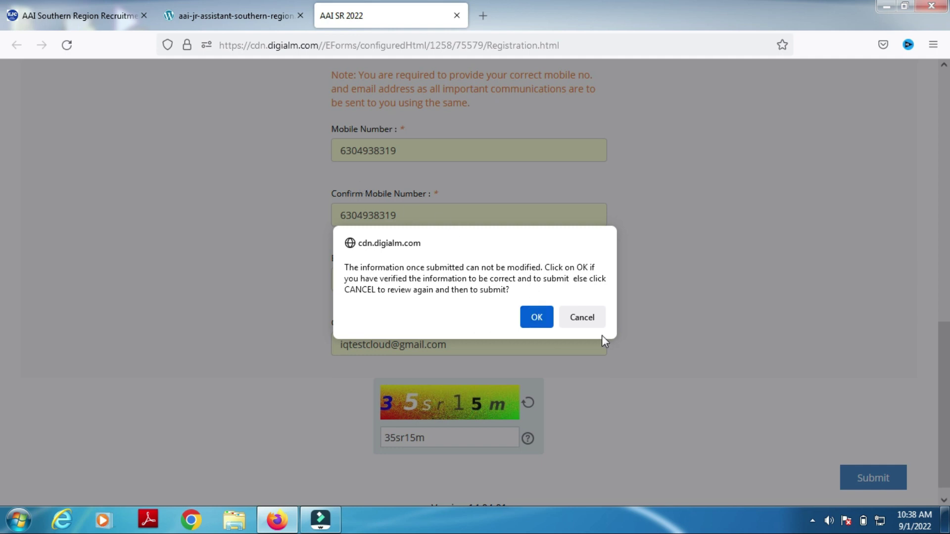
left_click(535, 316)
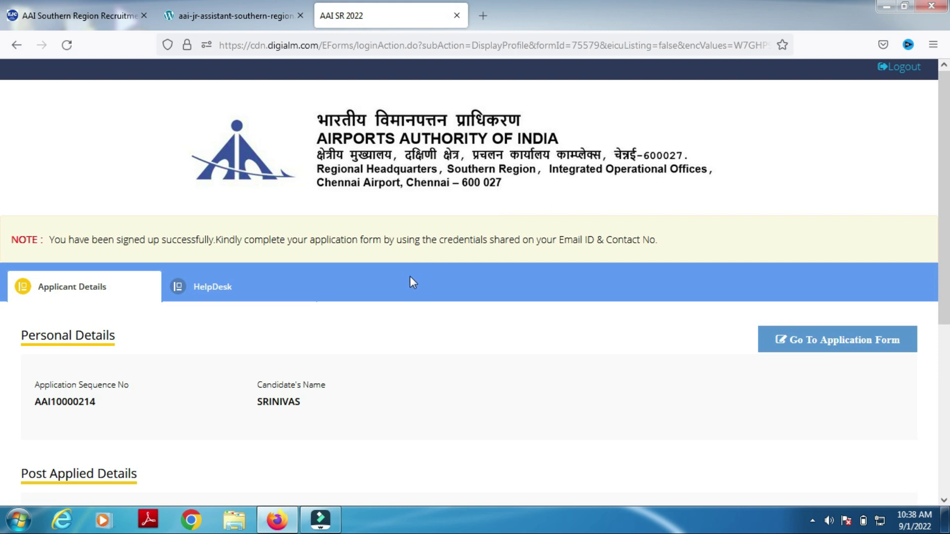
Step: Review the registered personal, post and contact details, and go to the application form
scroll(3, 380, "down", 5)
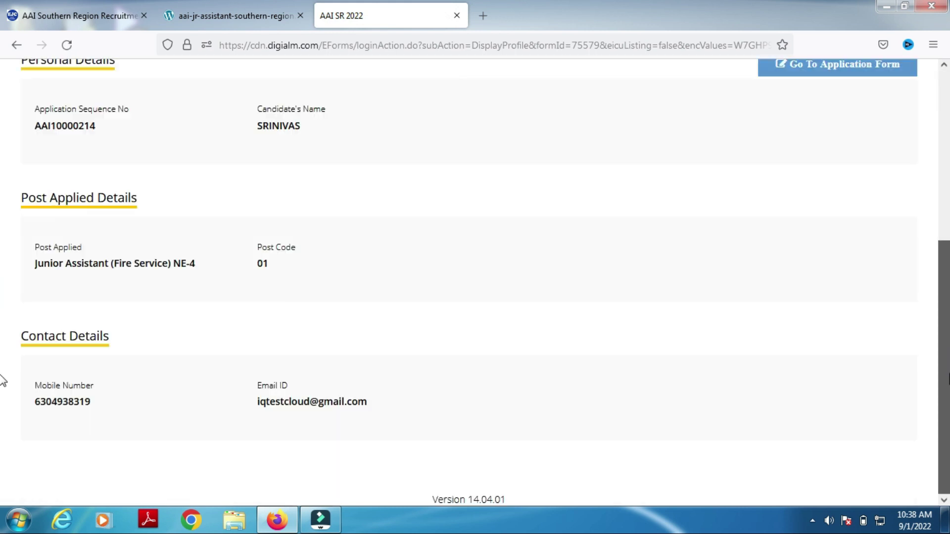
scroll(2, 380, "up", 3)
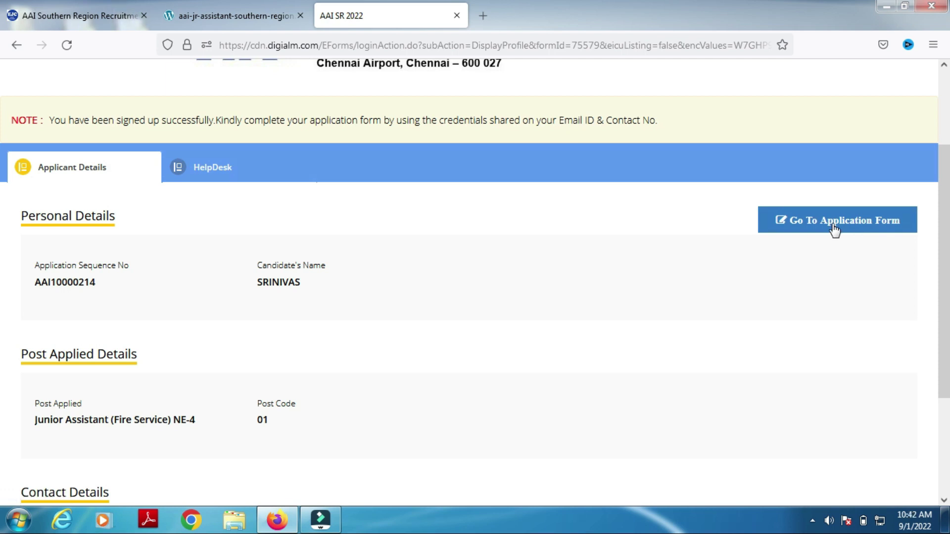
left_click(835, 224)
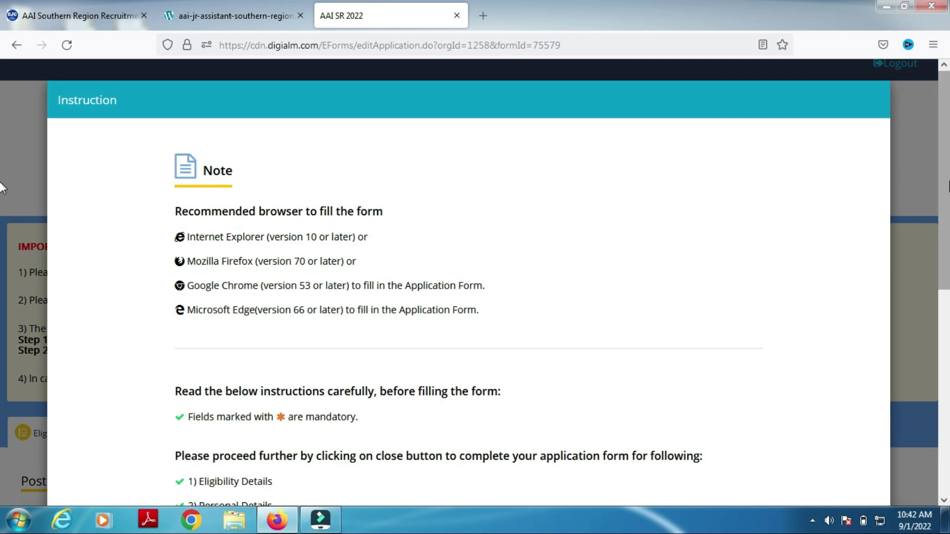
Step: Read the application form's instruction notice, including the sections to complete and the important notes, and close it
scroll(2, 223, "down", 3)
scroll(1, 297, "down", 3)
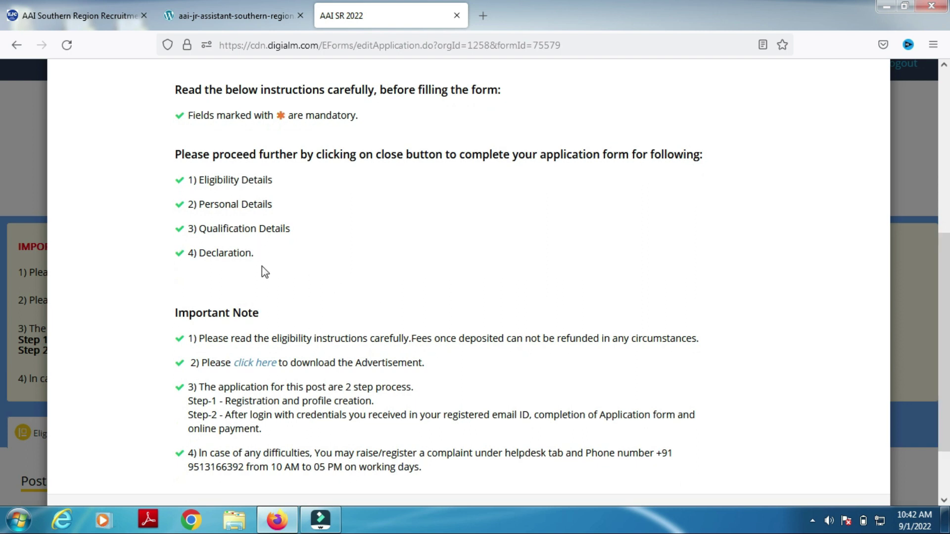
scroll(262, 267, "down", 2)
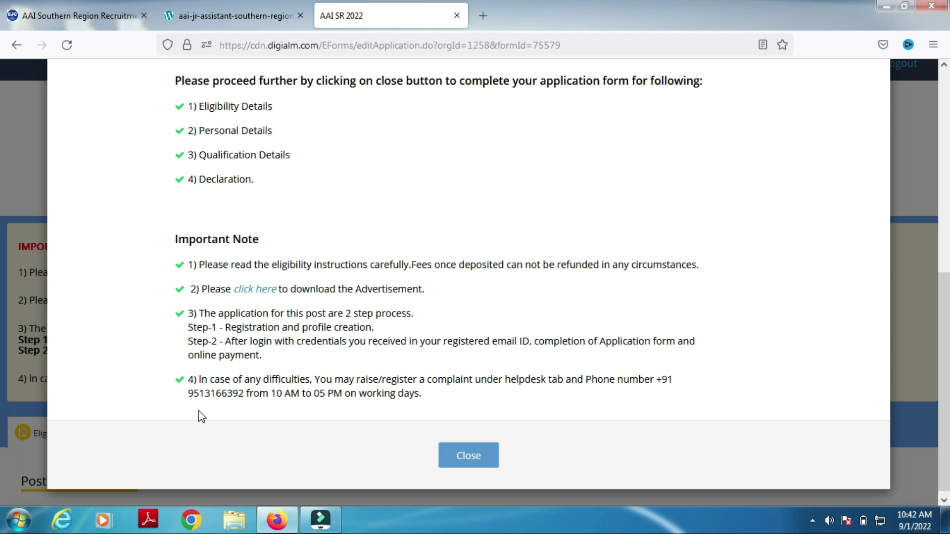
left_click(476, 458)
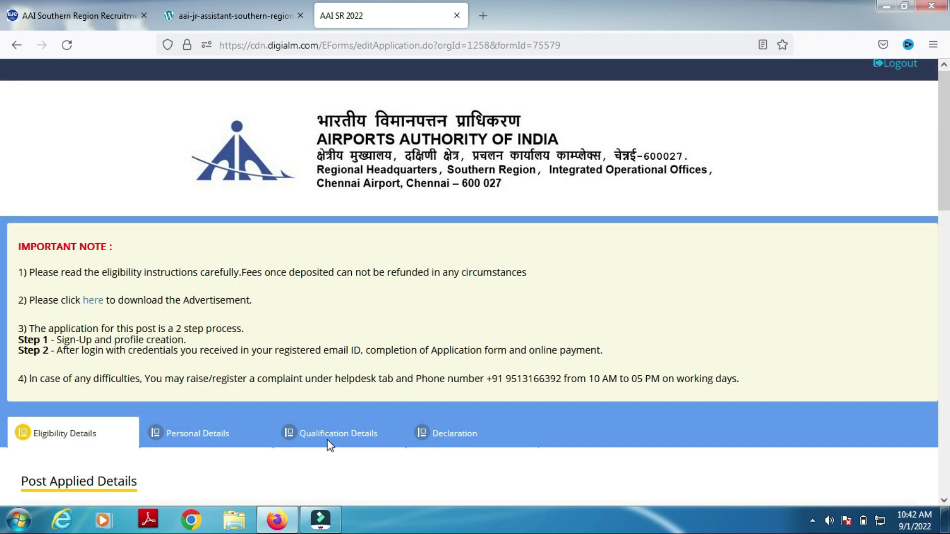
Step: Set the domicile state to Andhra Pradesh in the Post Applied Details section
left_click_drag(943, 184, 933, 282)
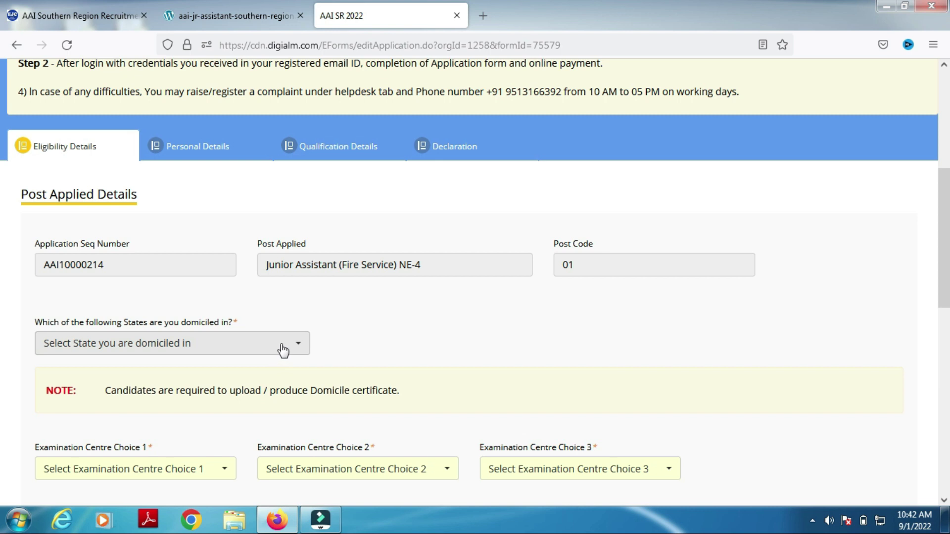
left_click(301, 353)
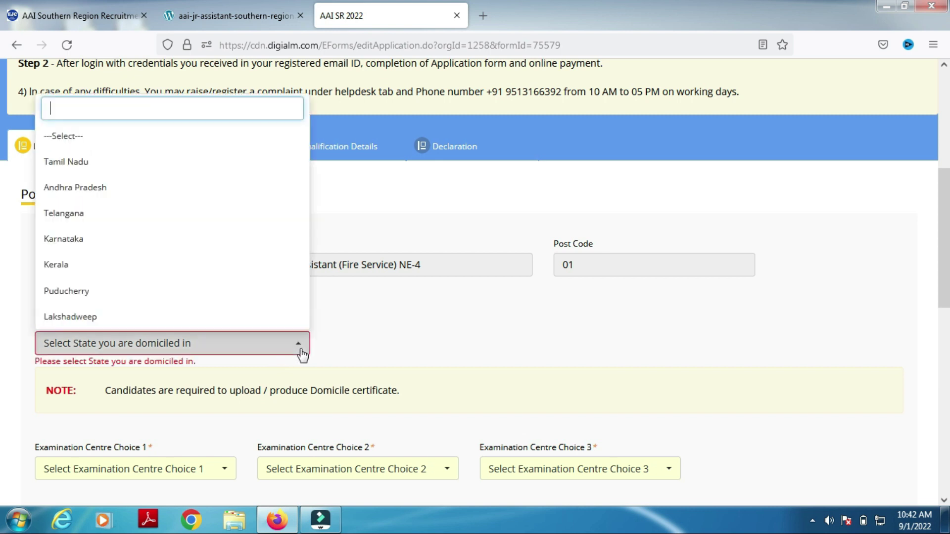
left_click(109, 198)
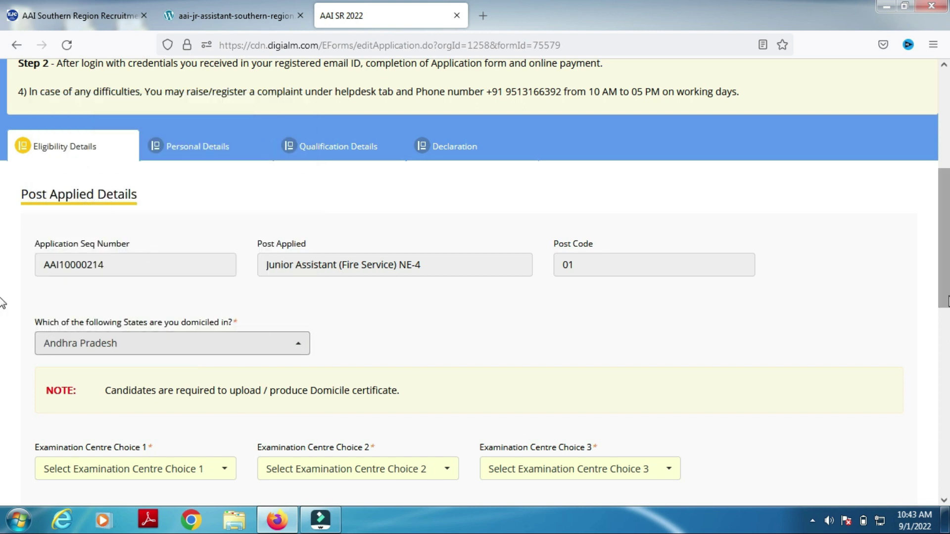
Step: Set Examination Centre Choice 1 to Vijayawada
scroll(3, 322, "down", 3)
scroll(3, 339, "down", 1)
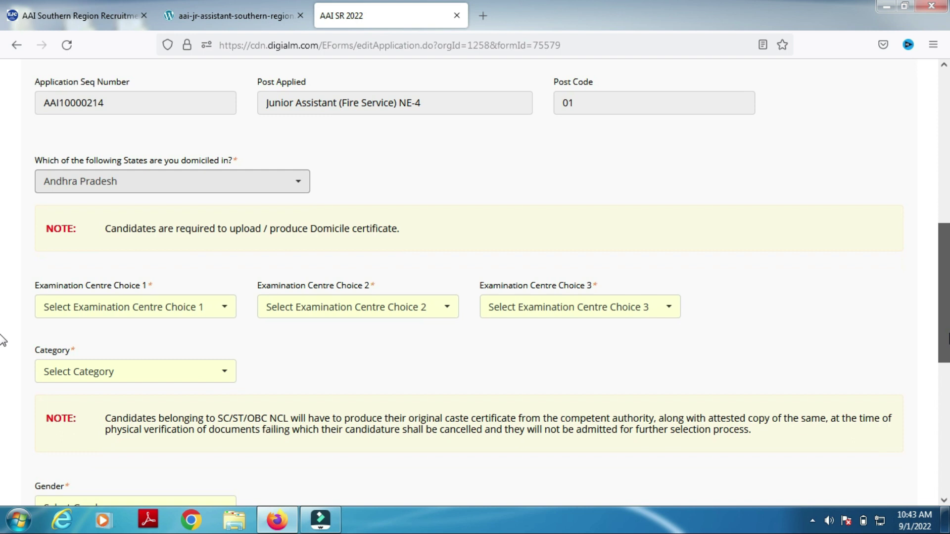
scroll(3, 341, "down", 1)
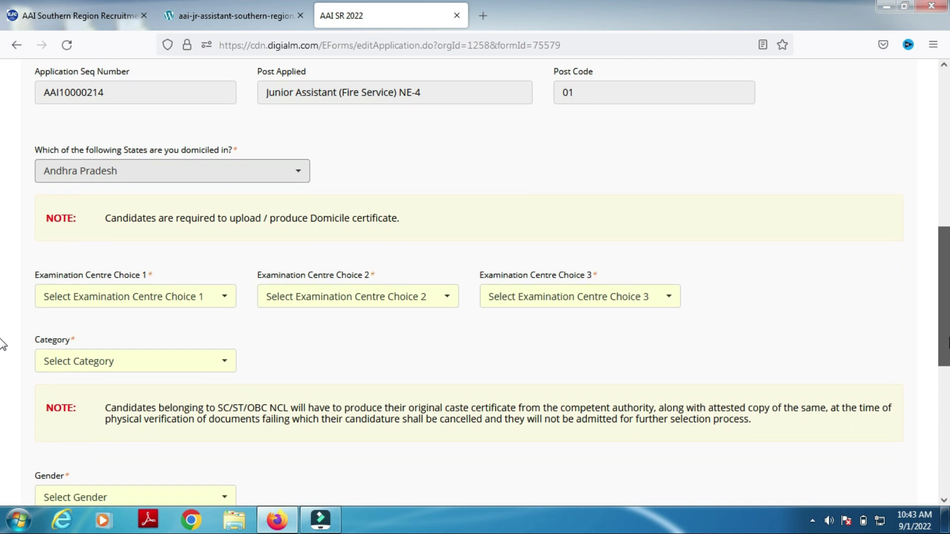
scroll(3, 344, "down", 1)
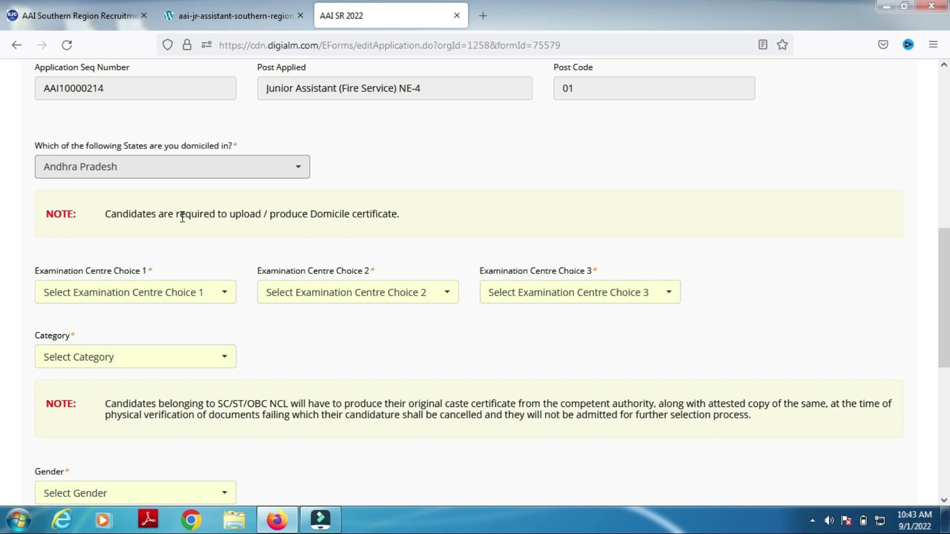
left_click(230, 299)
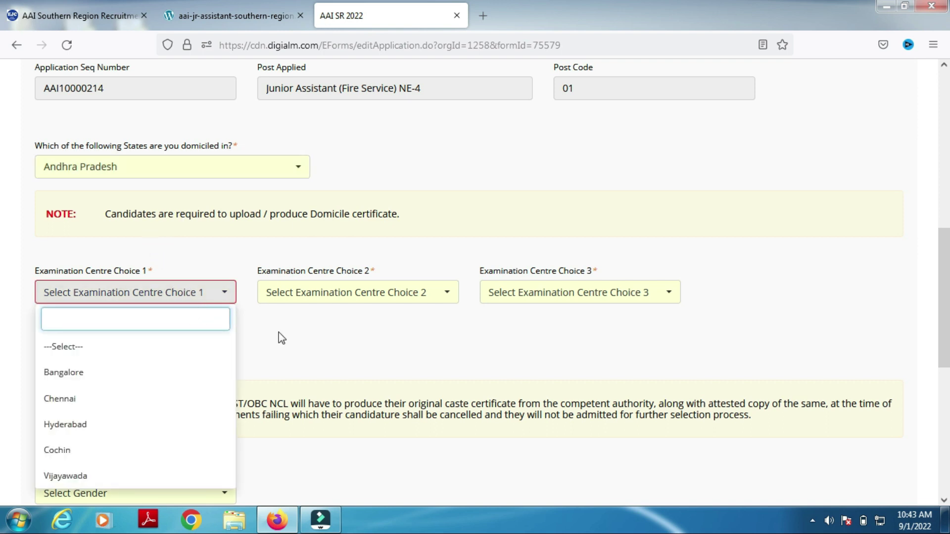
scroll(281, 338, "down", 2)
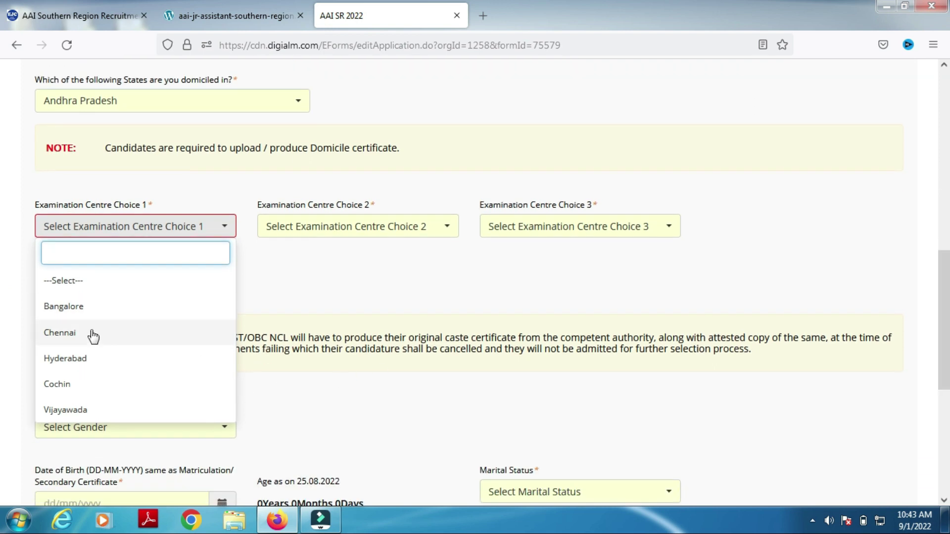
left_click(82, 412)
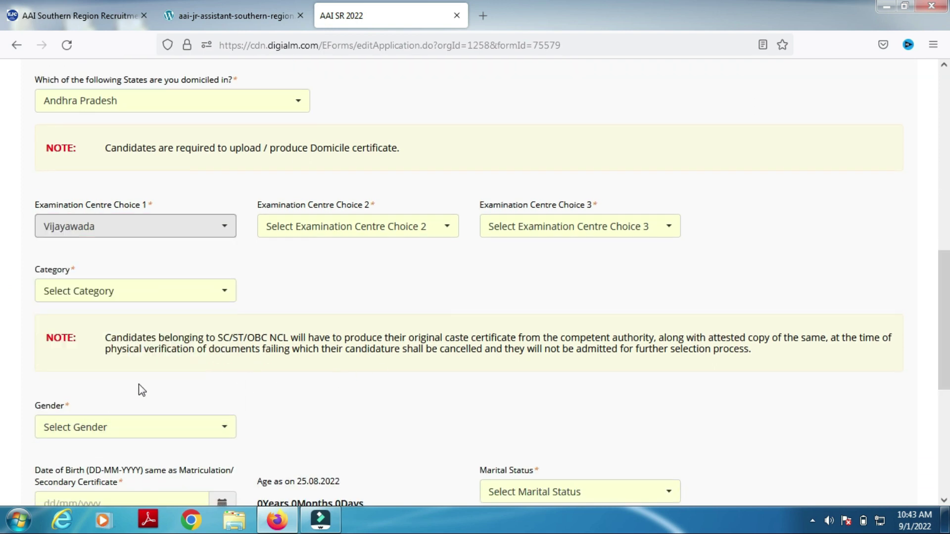
Step: Try to set Examination Centre Choice 2 to Vijayawada, the same city as Choice 1
left_click(289, 229)
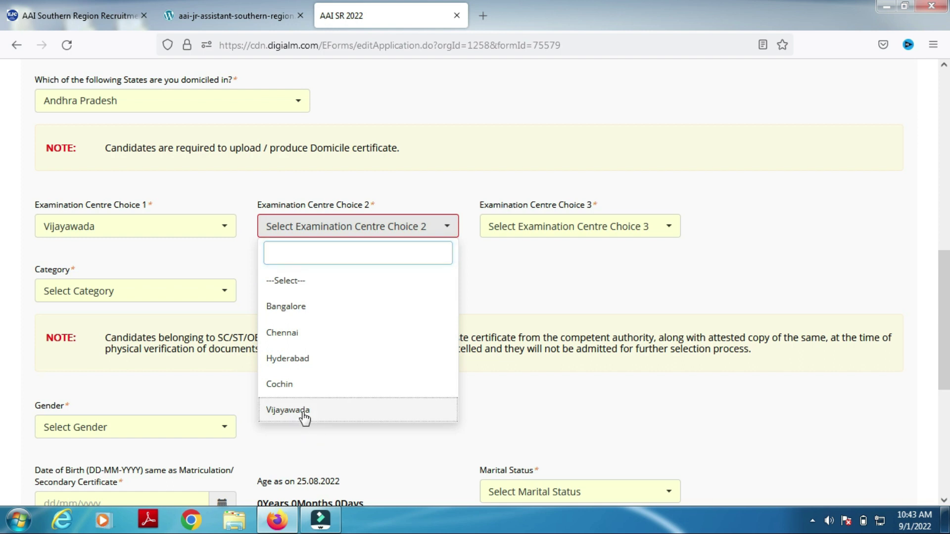
left_click(288, 411)
left_click(589, 305)
Step: Set Examination Centre Choice 2 to Hyderabad and Examination Centre Choice 3 to Bangalore
left_click(447, 226)
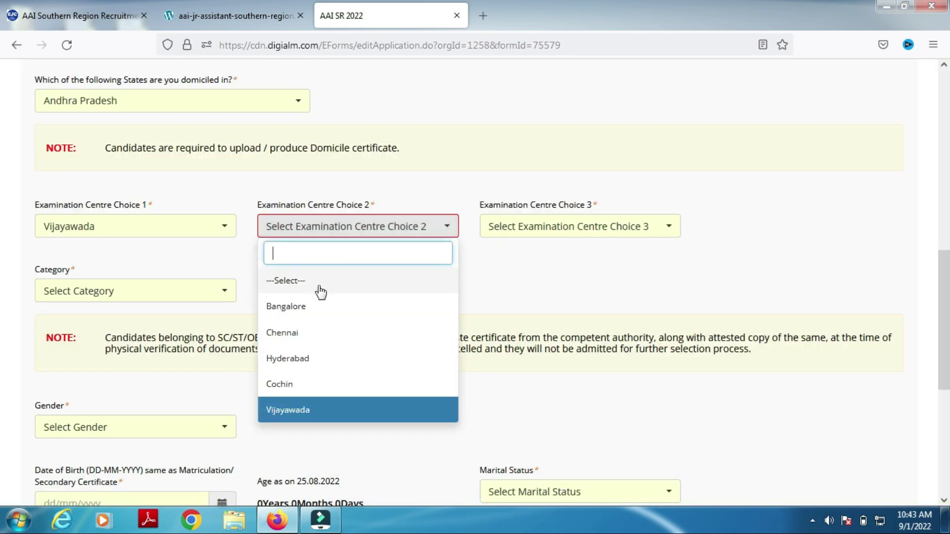
left_click(303, 359)
left_click(518, 226)
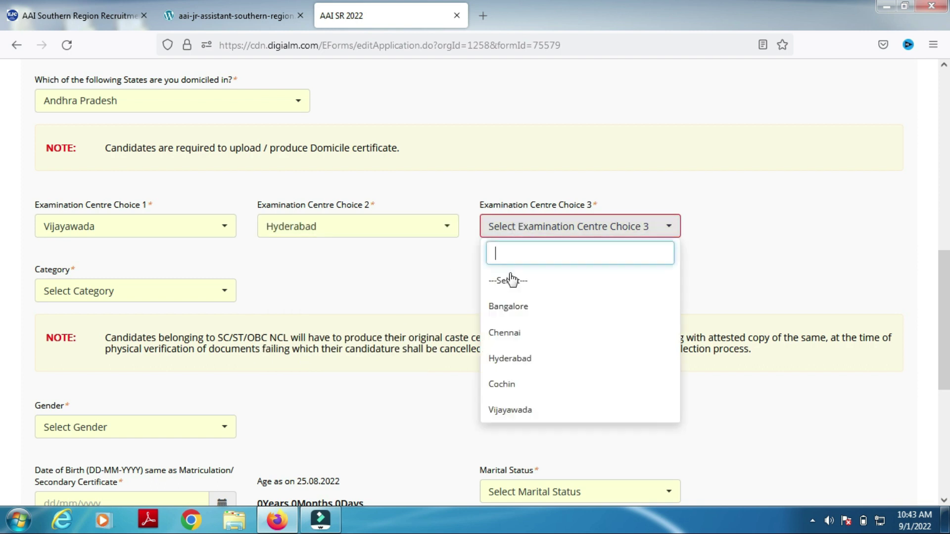
left_click(515, 306)
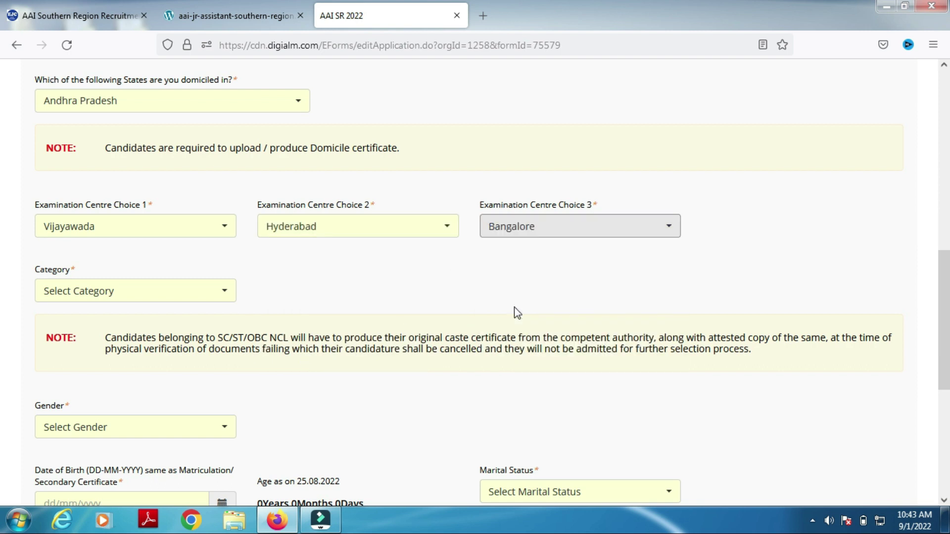
Step: Set the candidate's category to UR and the gender to Male
left_click(227, 292)
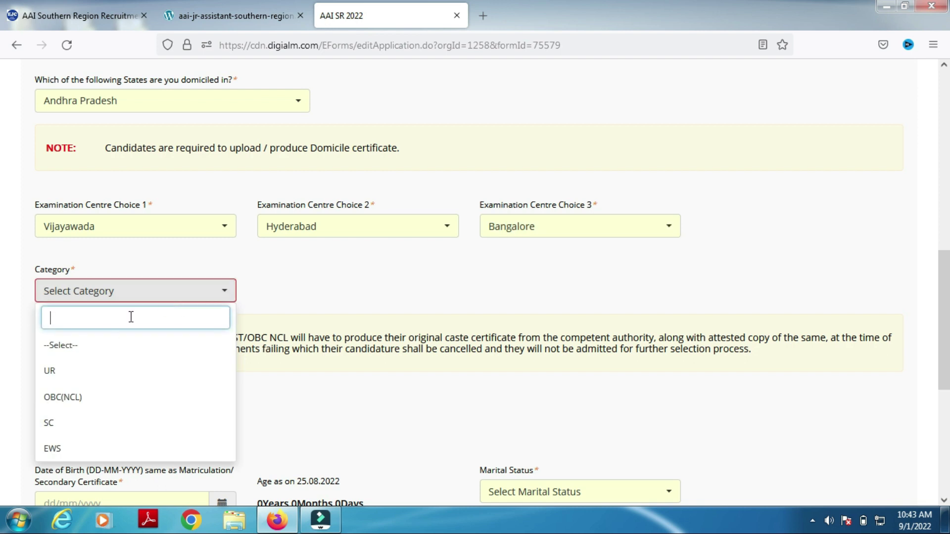
left_click(58, 372)
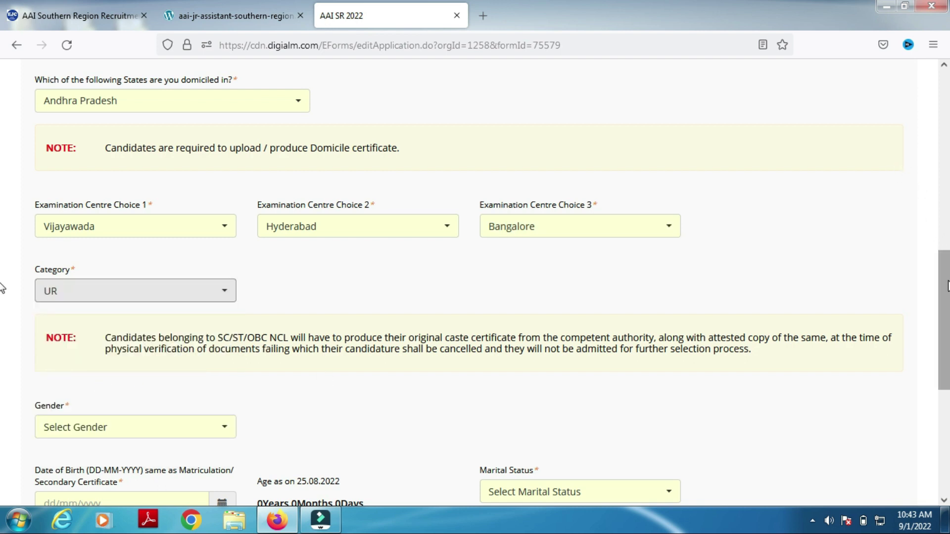
scroll(2, 297, "down", 3)
scroll(3, 332, "down", 3)
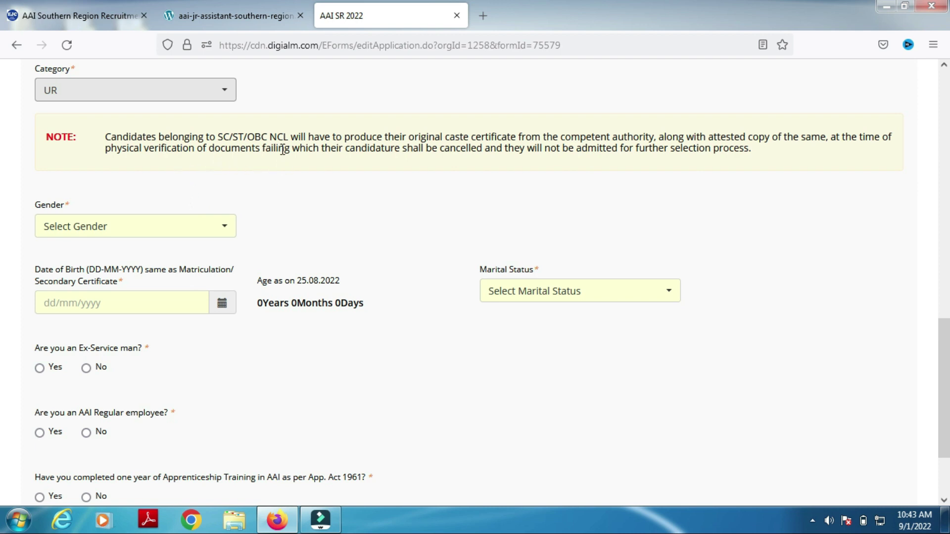
left_click(942, 387)
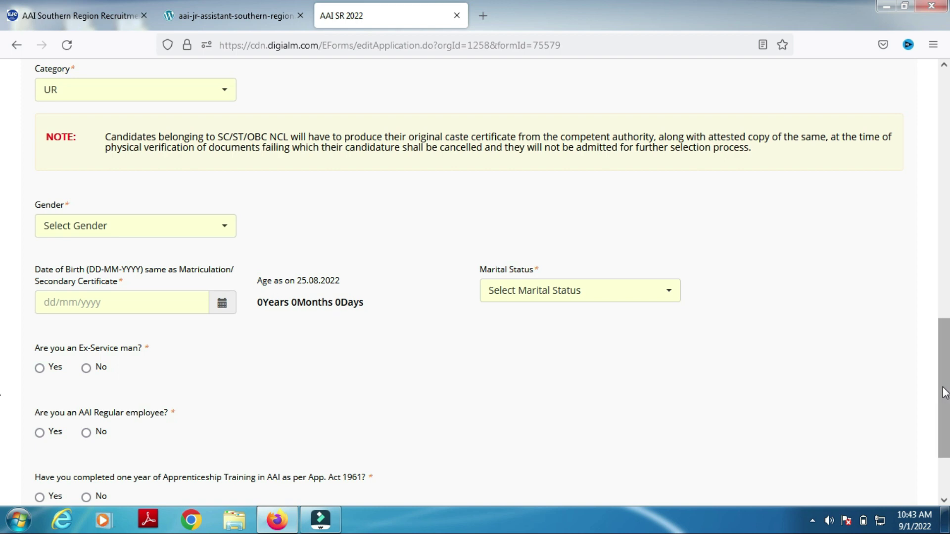
left_click(223, 227)
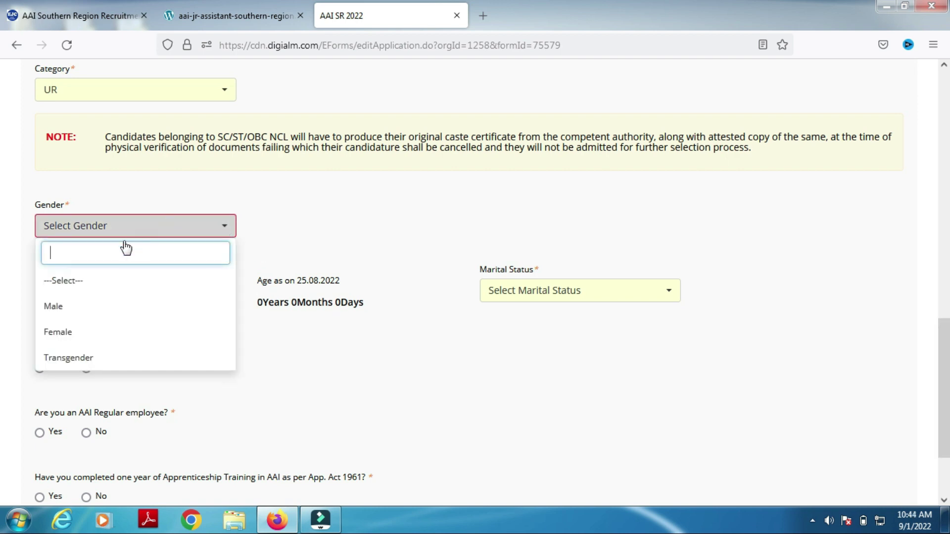
left_click(70, 307)
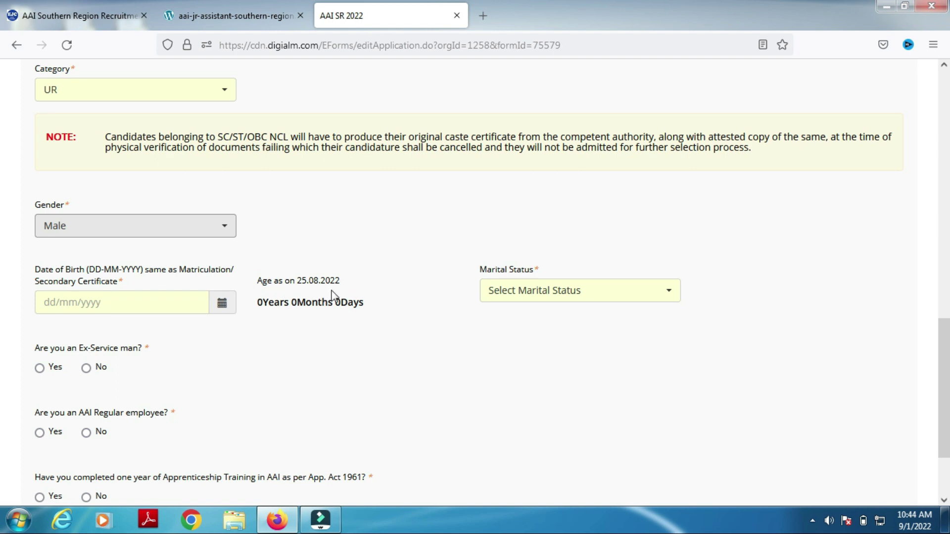
Step: Set the marital status to Unmarried and answer No to the ex-serviceman, AAI regular employee and apprenticeship training questions
left_click(574, 292)
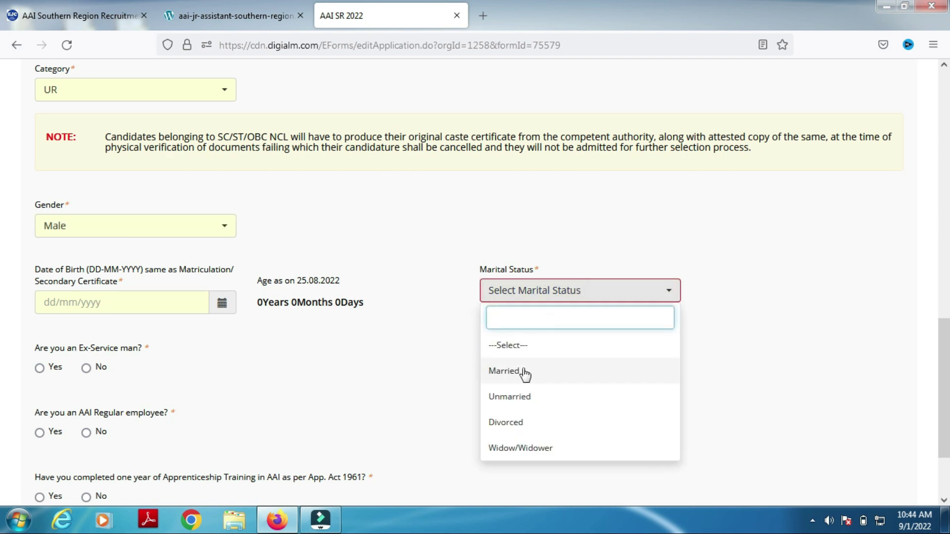
left_click(511, 398)
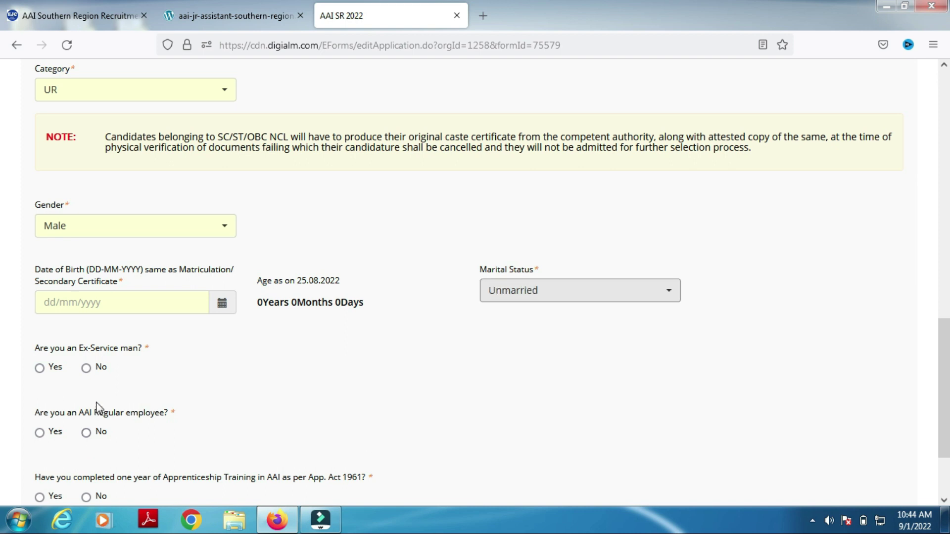
left_click(86, 368)
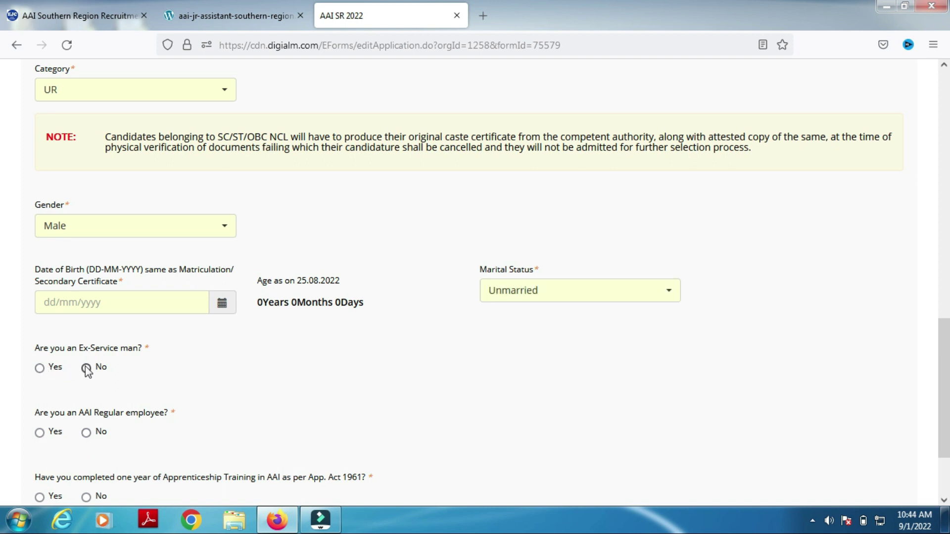
left_click(87, 432)
scroll(940, 374, "down", 1)
scroll(2, 394, "down", 2)
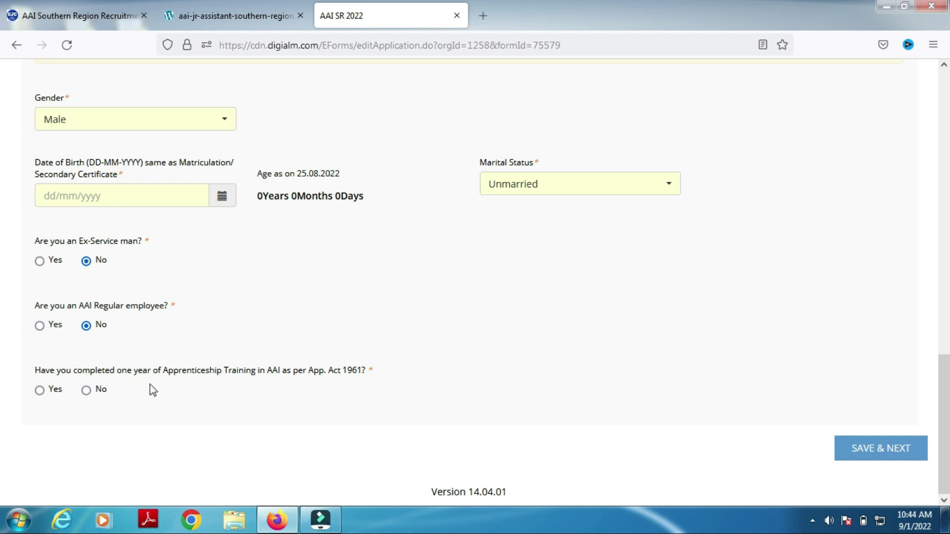
left_click(86, 390)
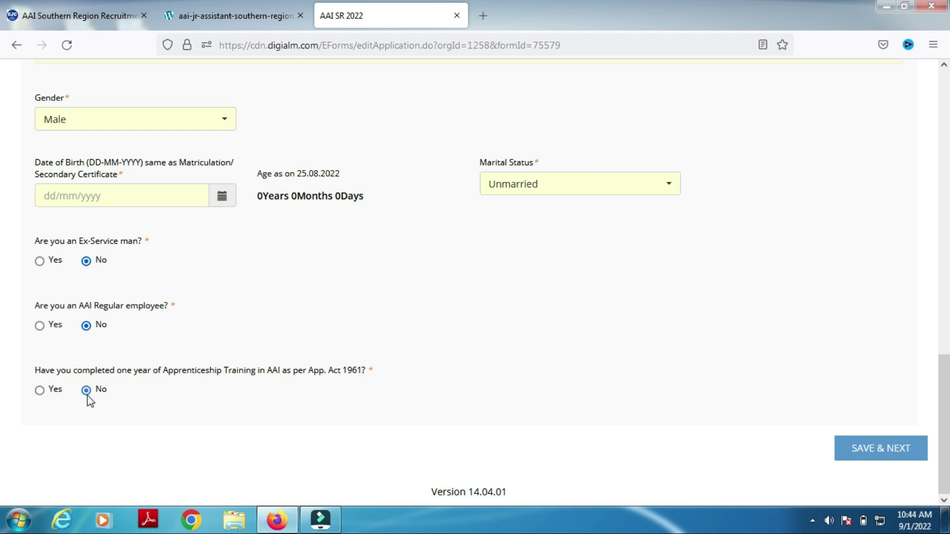
Step: Save the eligibility details and continue to the Personal Details section
left_click(896, 458)
key("alt")
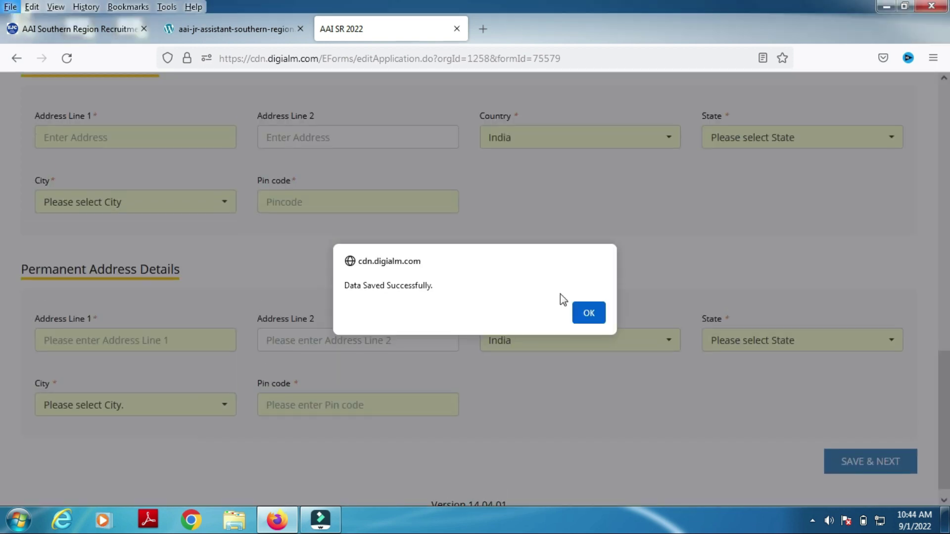
left_click(591, 314)
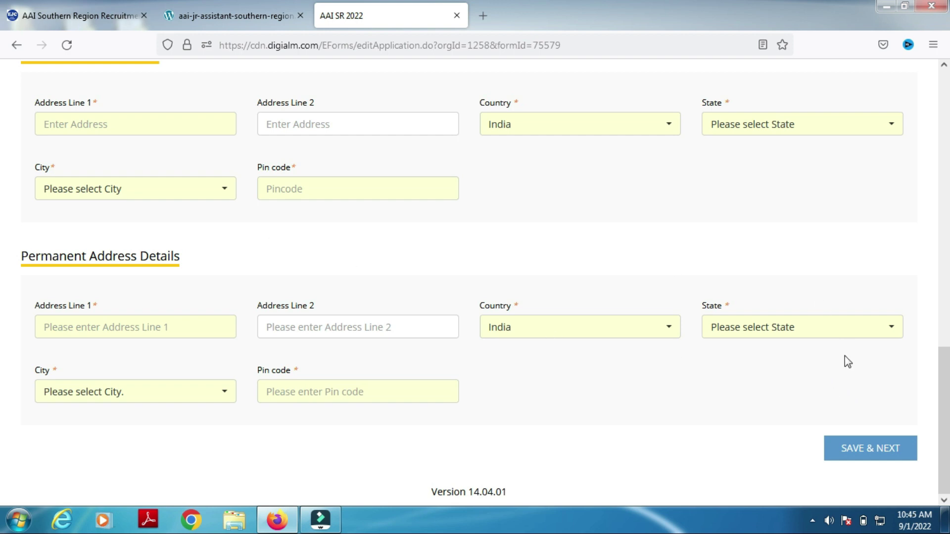
Step: Check the personal, contact, present address and permanent address details, and save them to continue to Qualification Details
scroll(405, 355, "up", 8)
key("alt")
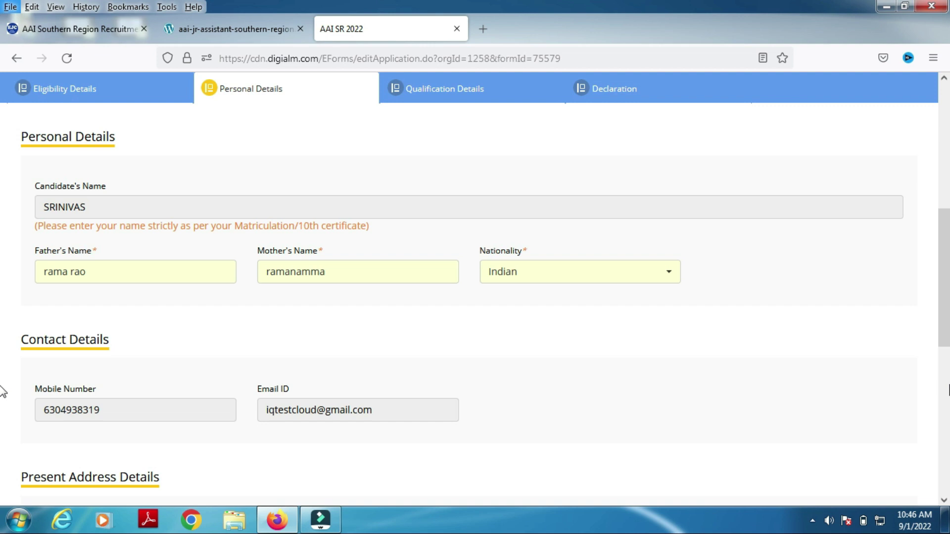
scroll(946, 297, "down", 1)
scroll(926, 346, "down", 6)
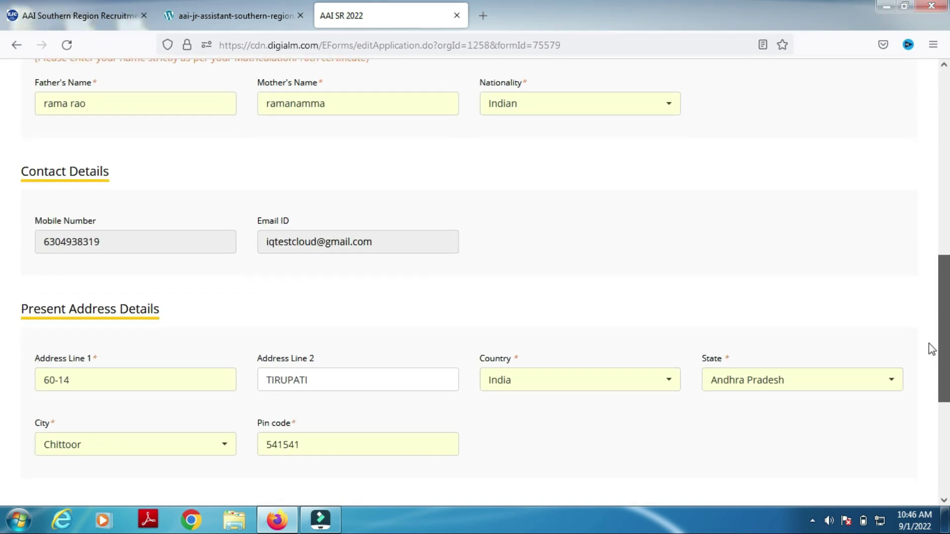
scroll(928, 411, "down", 1)
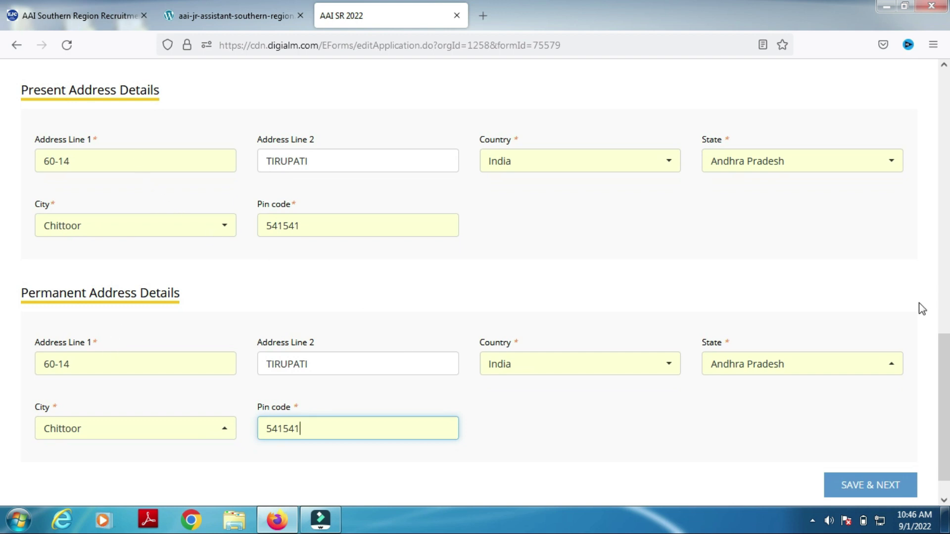
scroll(796, 421, "down", 1)
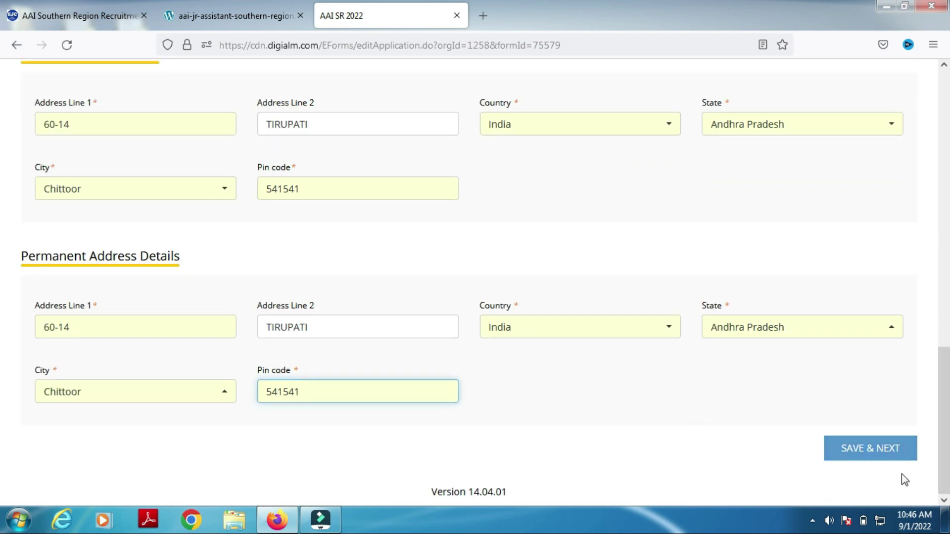
left_click(877, 447)
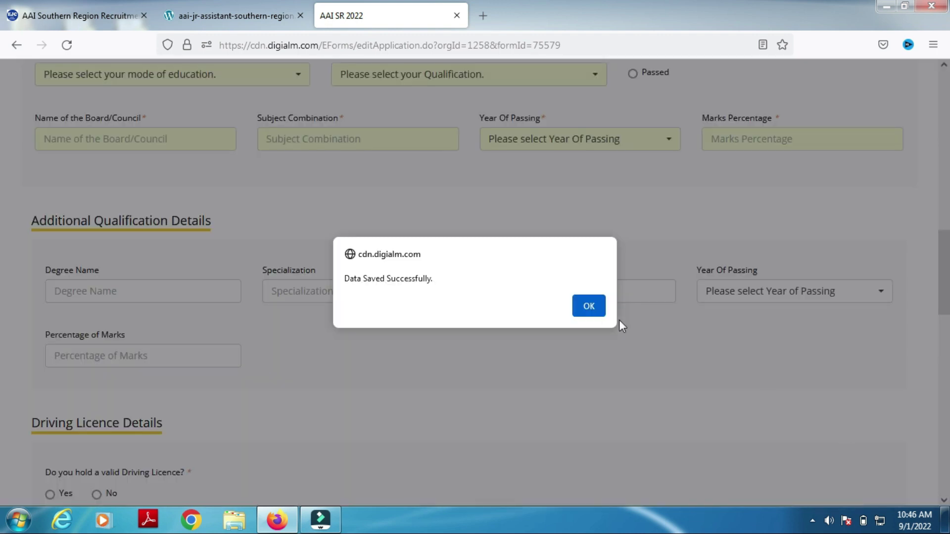
left_click(587, 310)
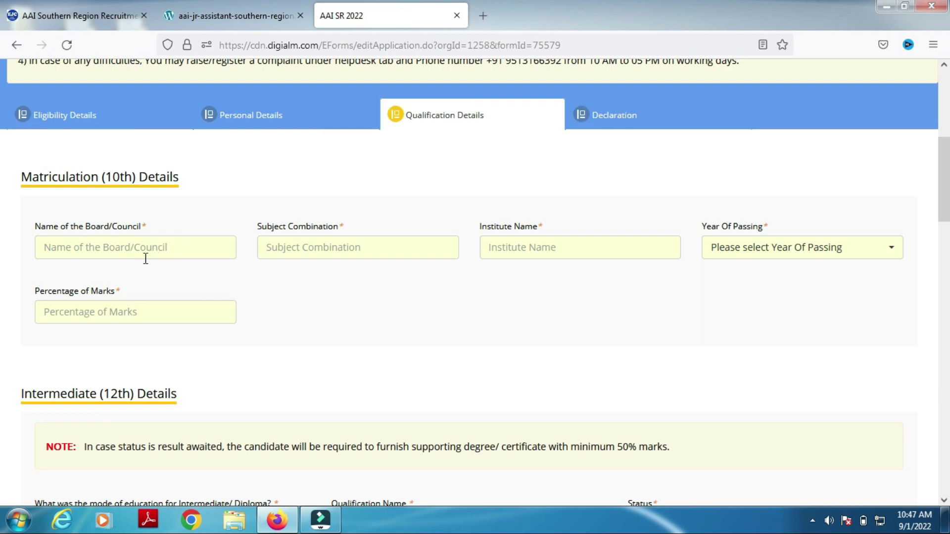
Step: Examine the required Matriculation (10th), Intermediate (12th) and Additional Qualification fields, including board, subject combination, institute, year of passing and marks
left_click(157, 251)
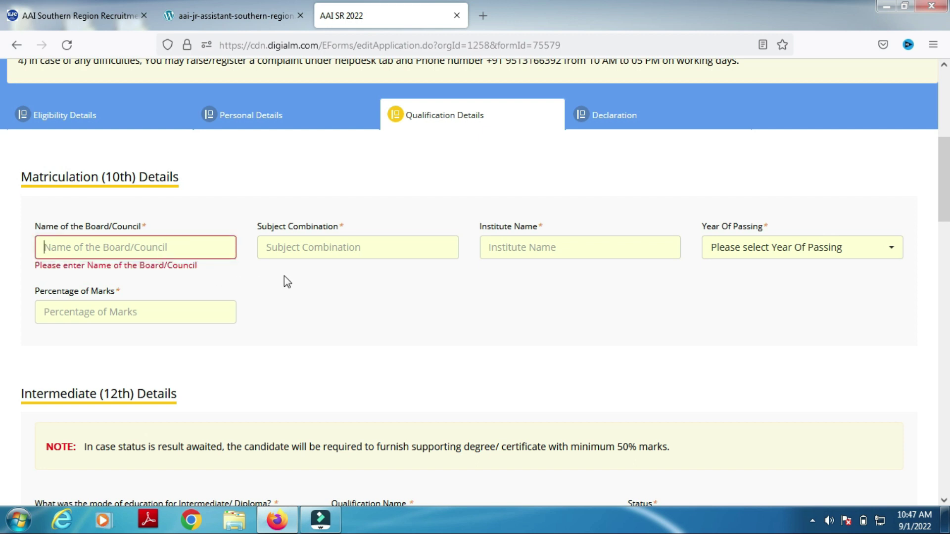
left_click(307, 247)
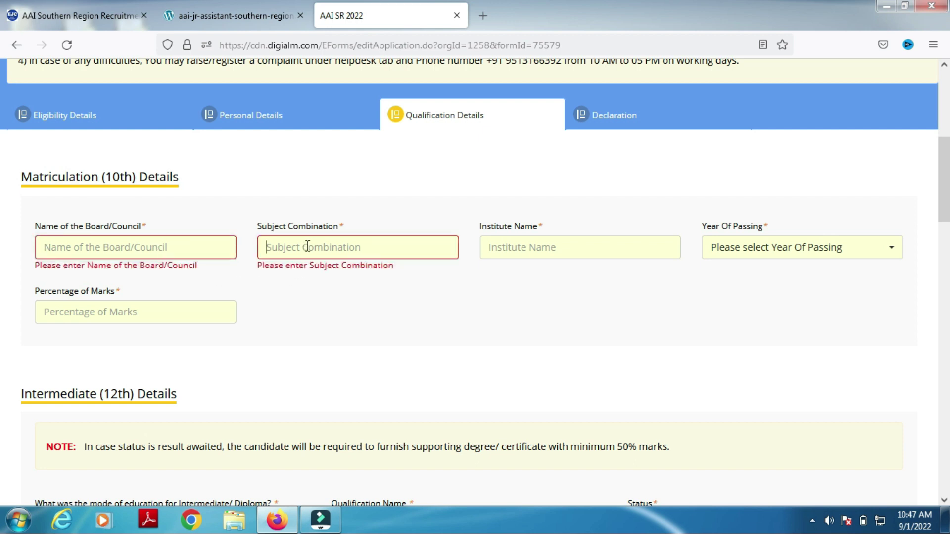
left_click(547, 255)
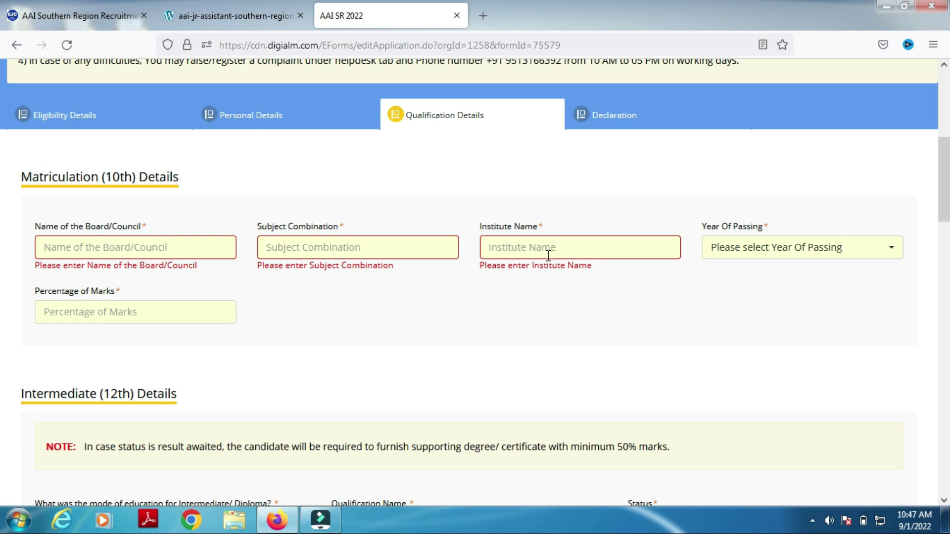
left_click(797, 248)
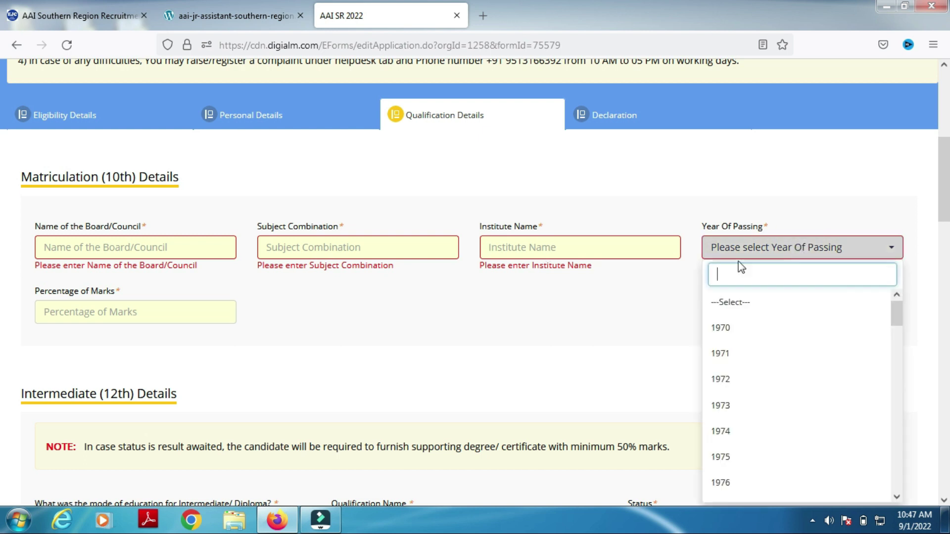
left_click(512, 310)
left_click(147, 312)
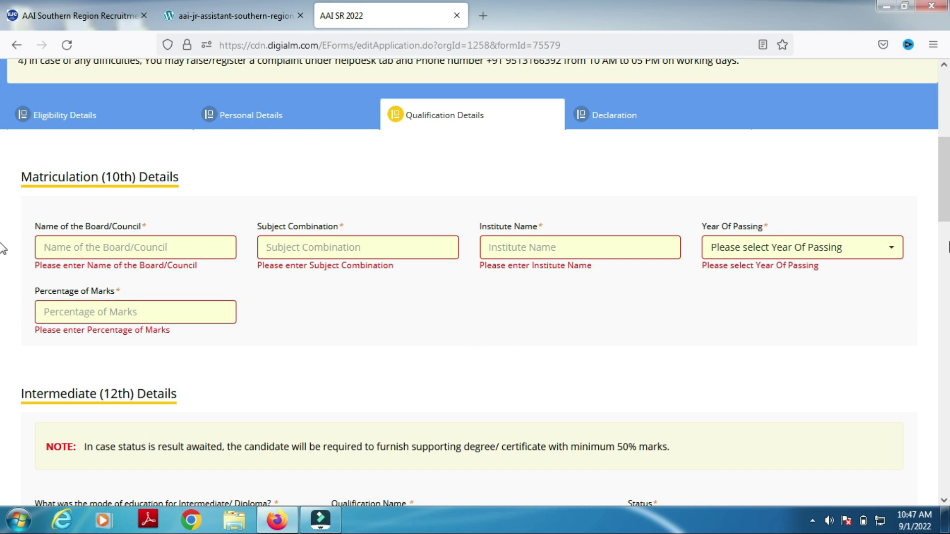
left_click_drag(939, 208, 939, 247)
scroll(935, 248, "down", 1)
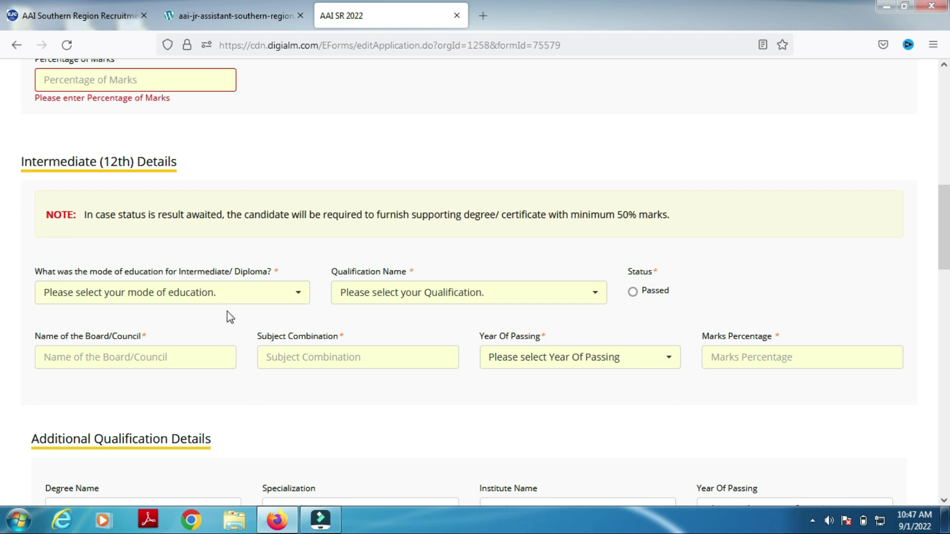
scroll(929, 314, "down", 5)
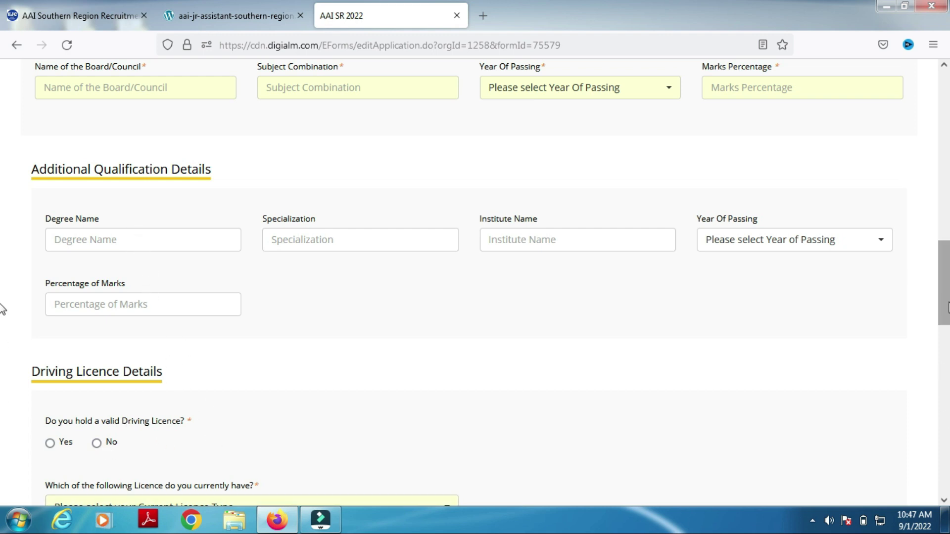
Step: Answer Yes to holding a valid driving licence and choose the Light Motor Vehicle licence issued at least two years before 31.12.2021
scroll(3, 316, "down", 3)
left_click(50, 304)
left_click(559, 302)
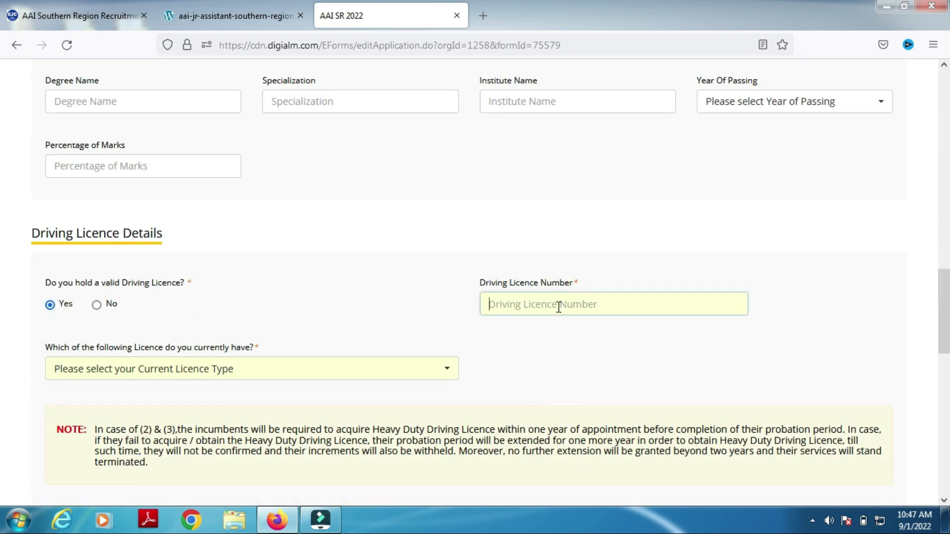
left_click(166, 379)
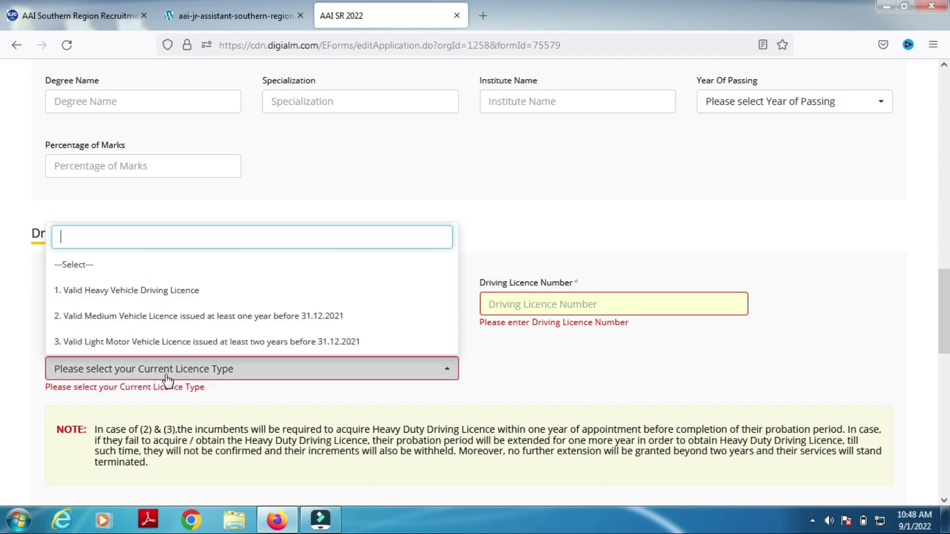
left_click(158, 343)
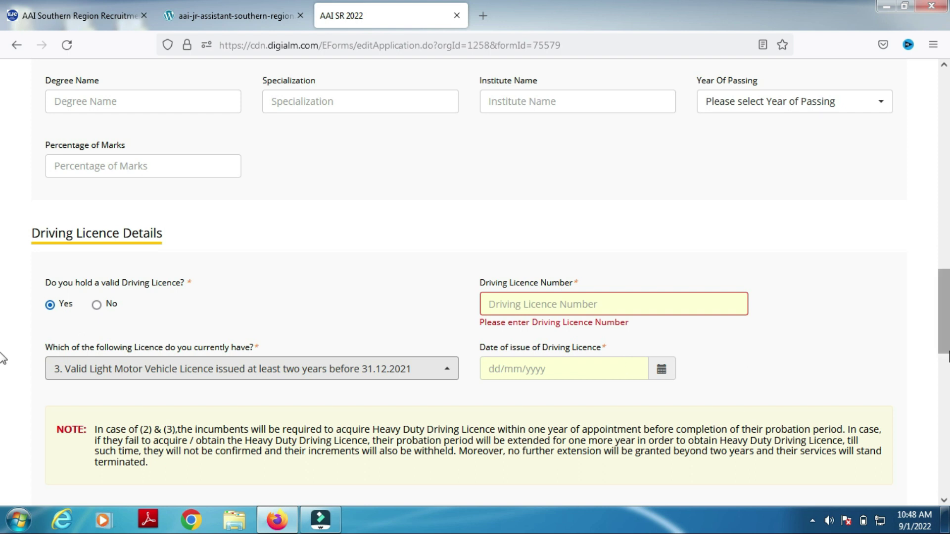
Step: Check the driving licence note and the Physical Fitness questions, consulting the recruitment notice PDF before returning to the form
scroll(2, 361, "down", 3)
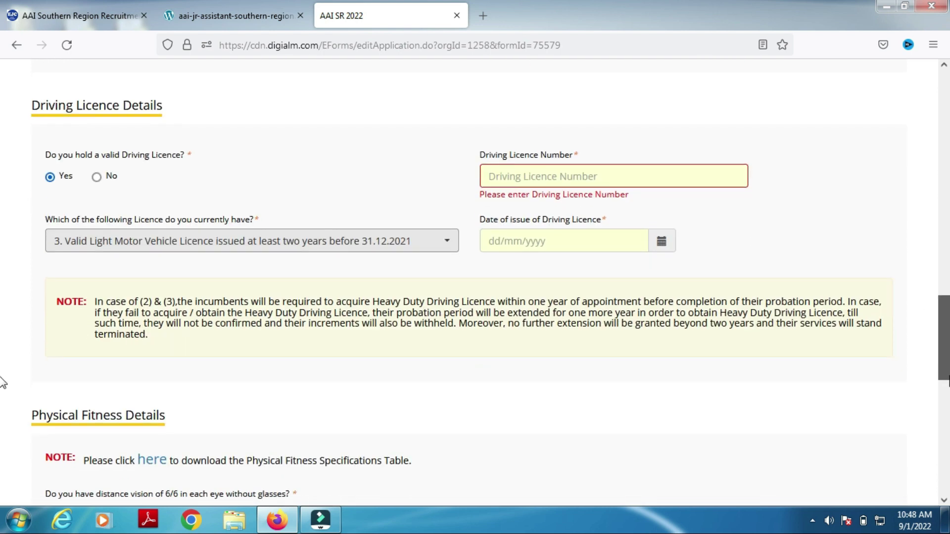
scroll(2, 383, "down", 6)
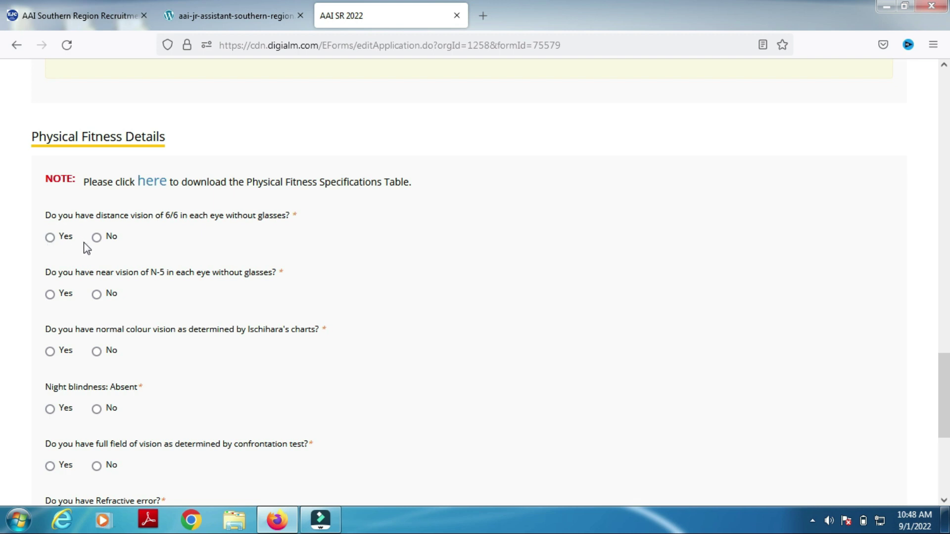
left_click(284, 15)
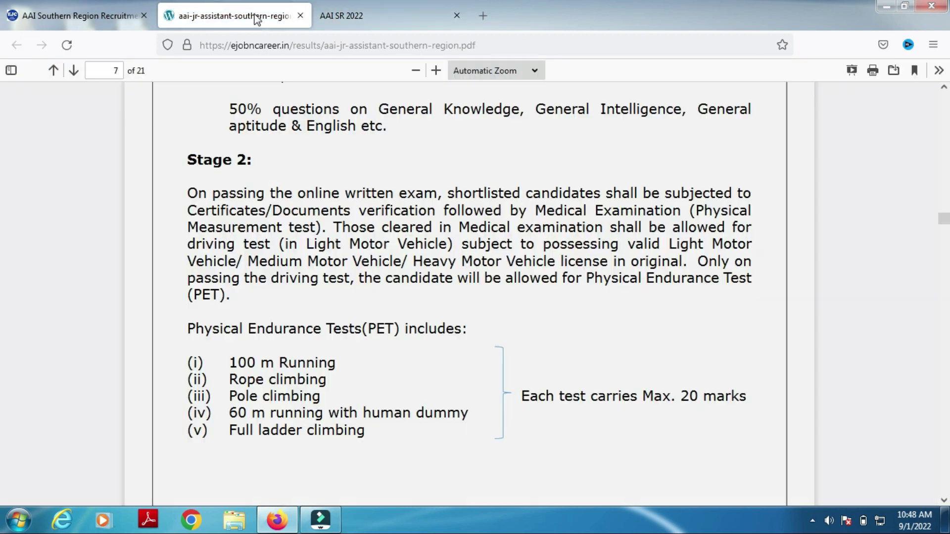
left_click(340, 15)
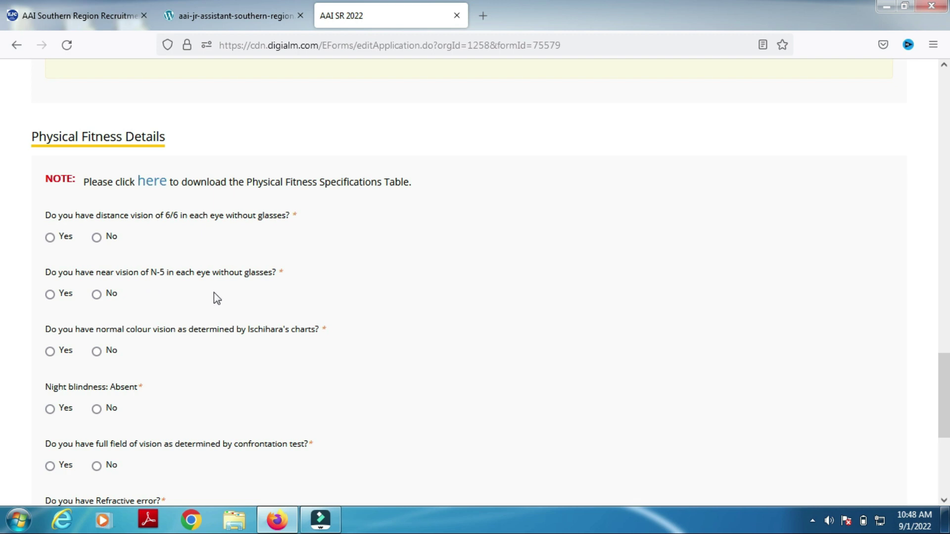
Step: Answer Yes to the four vision questions and night blindness absent, No to refractive error, and confirm meeting the physical standards
left_click(51, 295)
left_click(50, 238)
left_click(50, 352)
left_click(49, 411)
scroll(1, 451, "down", 3)
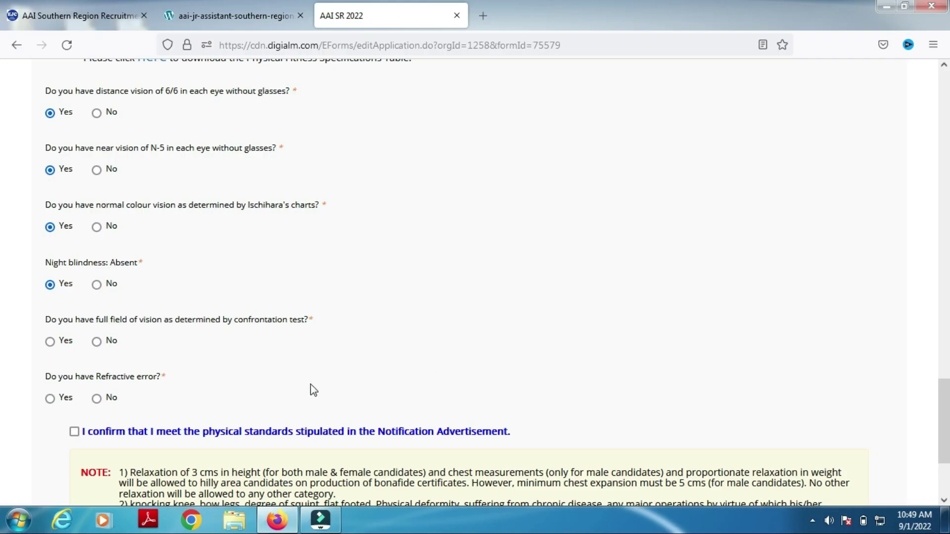
left_click(51, 342)
left_click(96, 399)
scroll(2, 450, "down", 3)
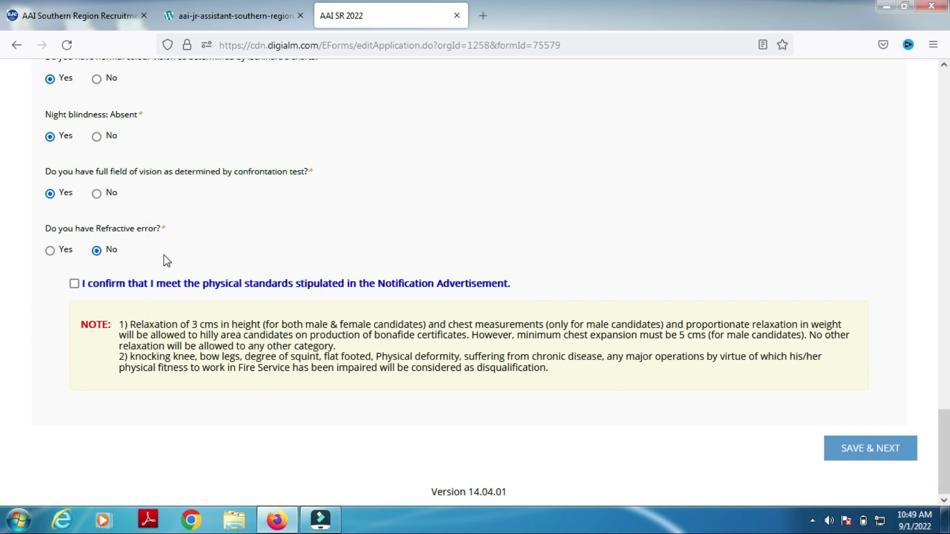
left_click(75, 284)
Step: Review the Declaration section's total fee, the list of documents to upload, the domicile certificate note and the declaration text
left_click_drag(943, 448, 945, 308)
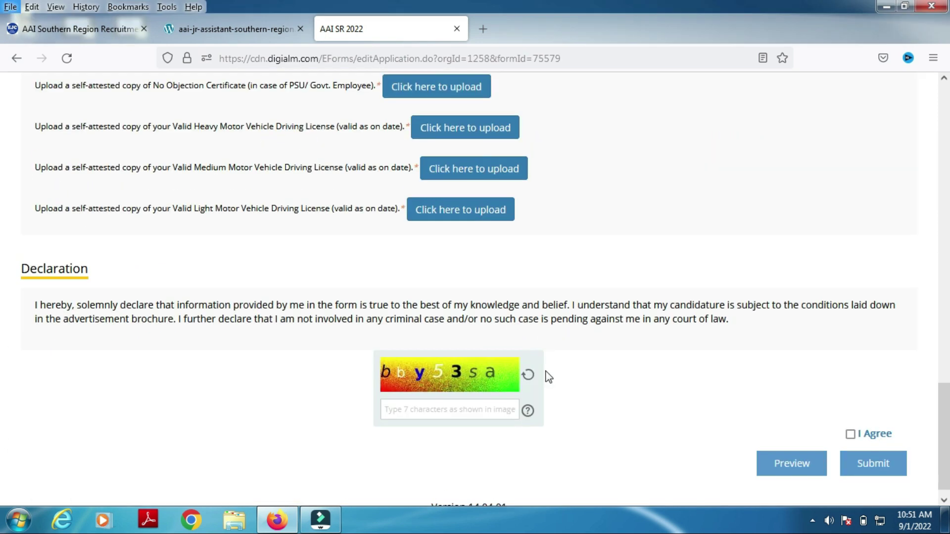
left_click_drag(947, 459, 945, 304)
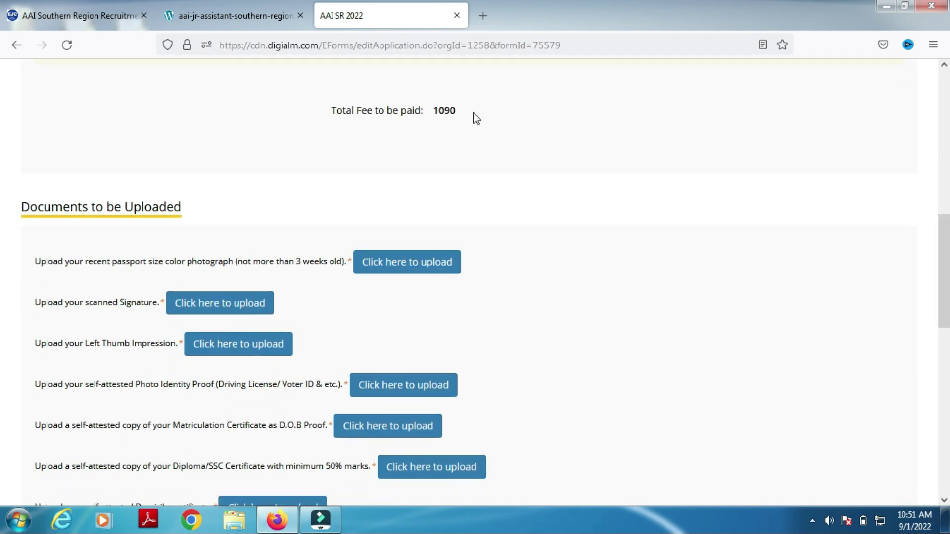
scroll(2, 257, "down", 3)
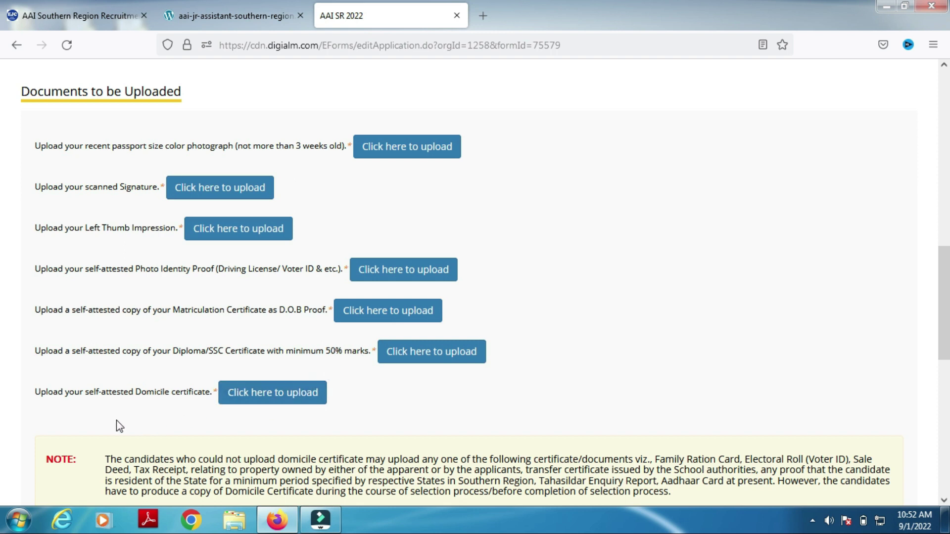
left_click_drag(943, 311, 943, 393)
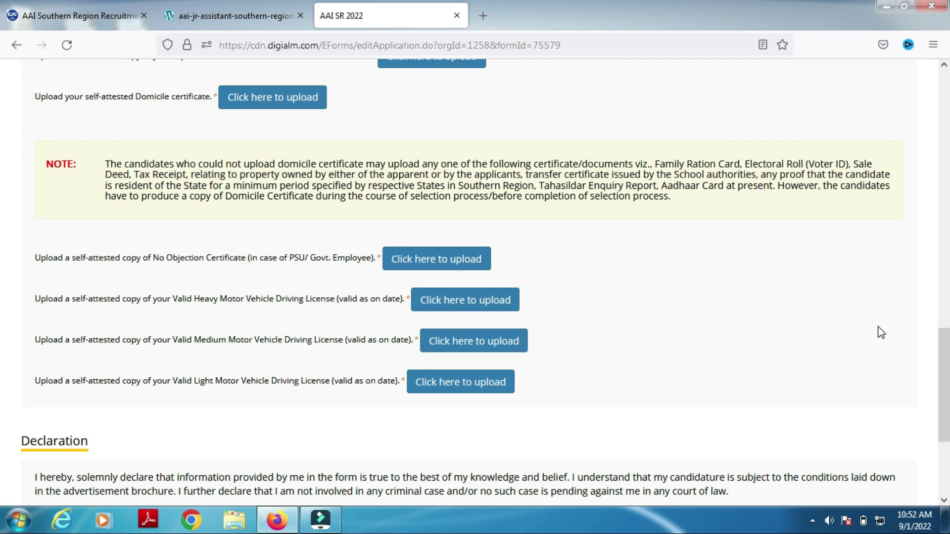
scroll(2, 339, "down", 4)
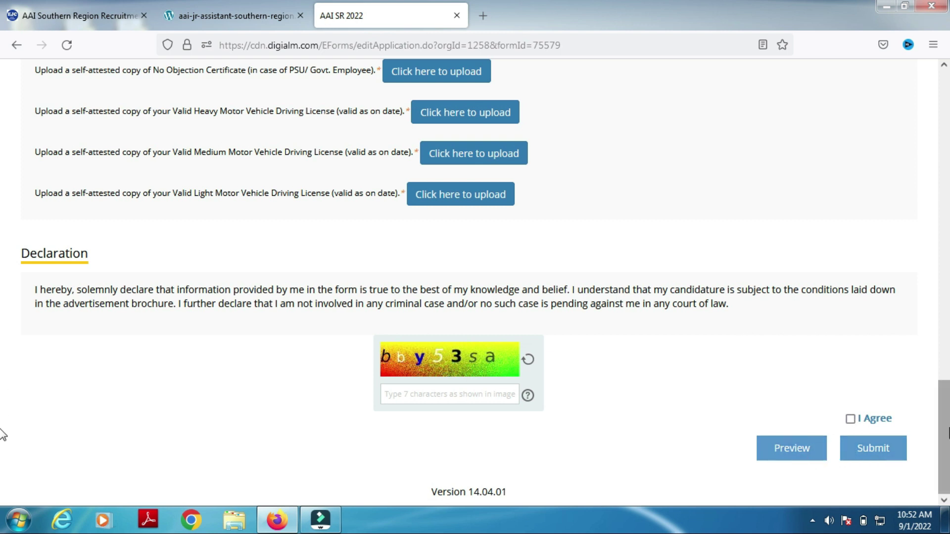
left_click_drag(942, 449, 949, 492)
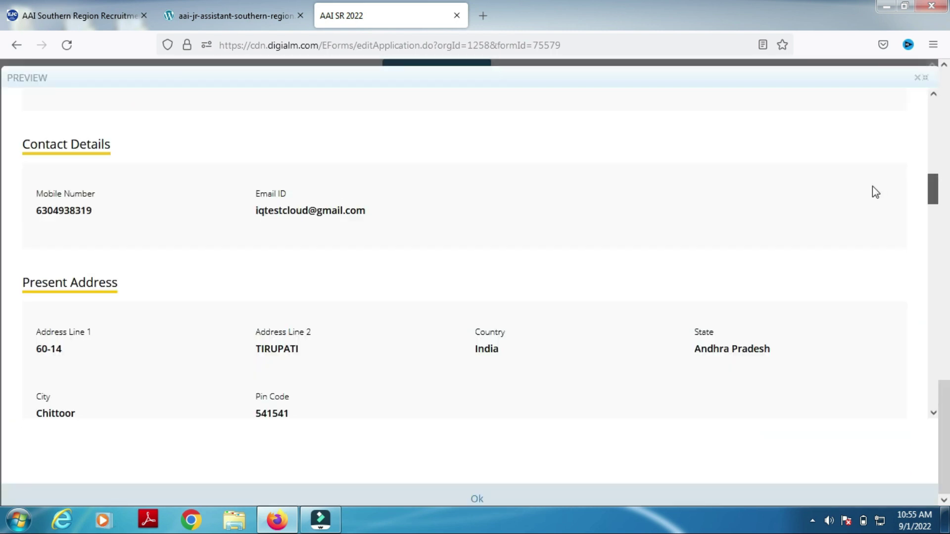
Step: Review the application preview from the contact details through the uploaded photo, signature and declaration, and close it
left_click_drag(935, 191, 935, 391)
key("alt")
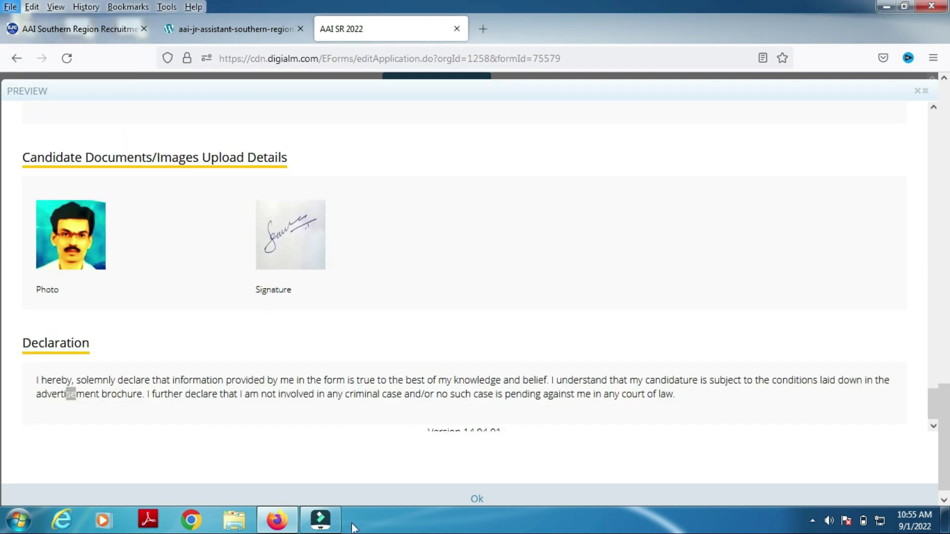
left_click(476, 498)
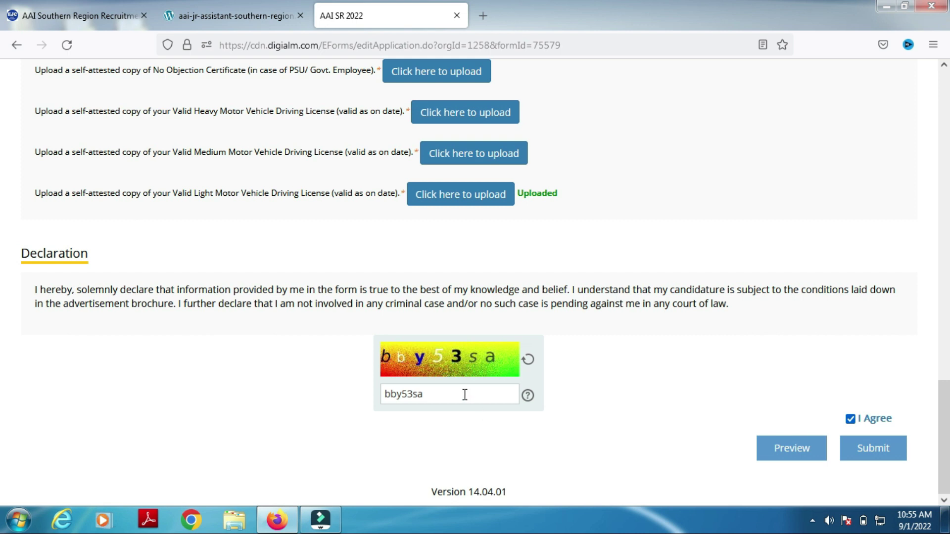
Step: Submit the application and agree to the Privacy Notice to continue to the payment page
left_click(869, 455)
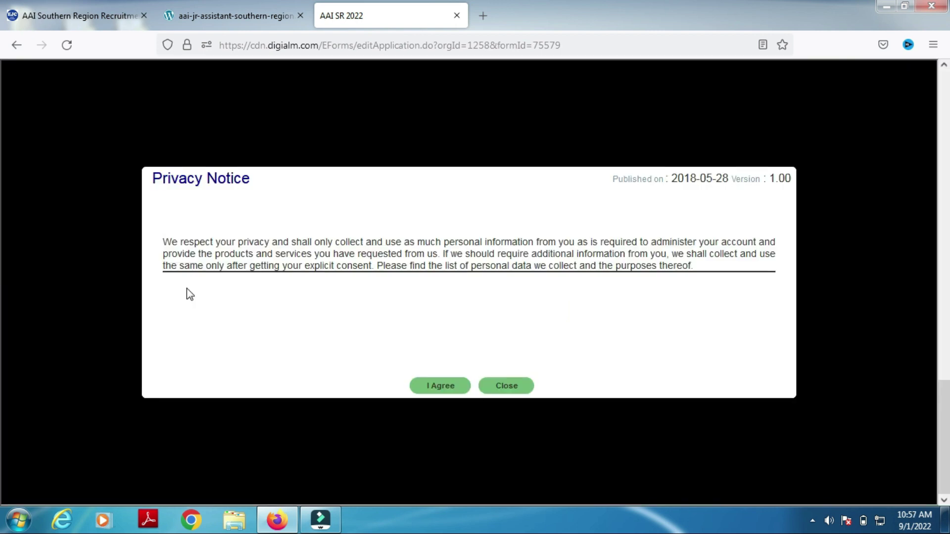
key("alt")
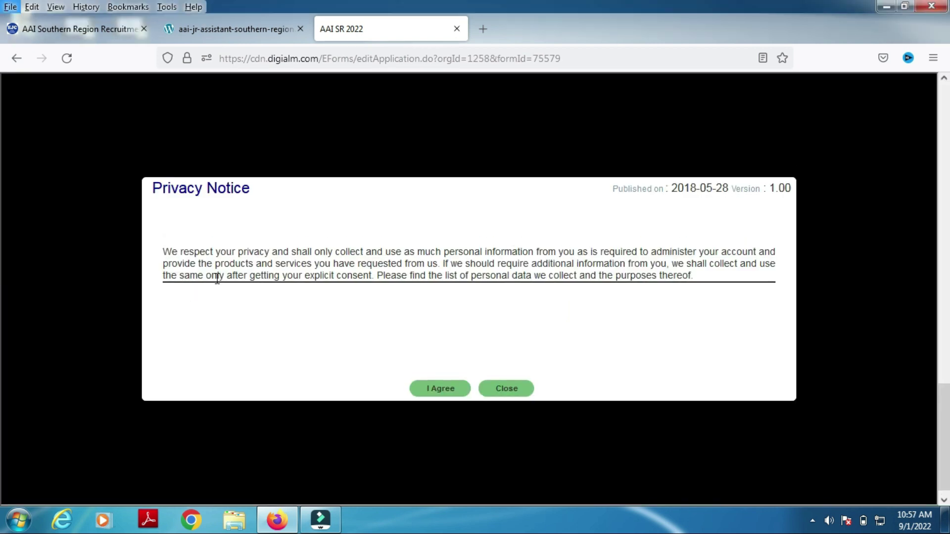
left_click(439, 390)
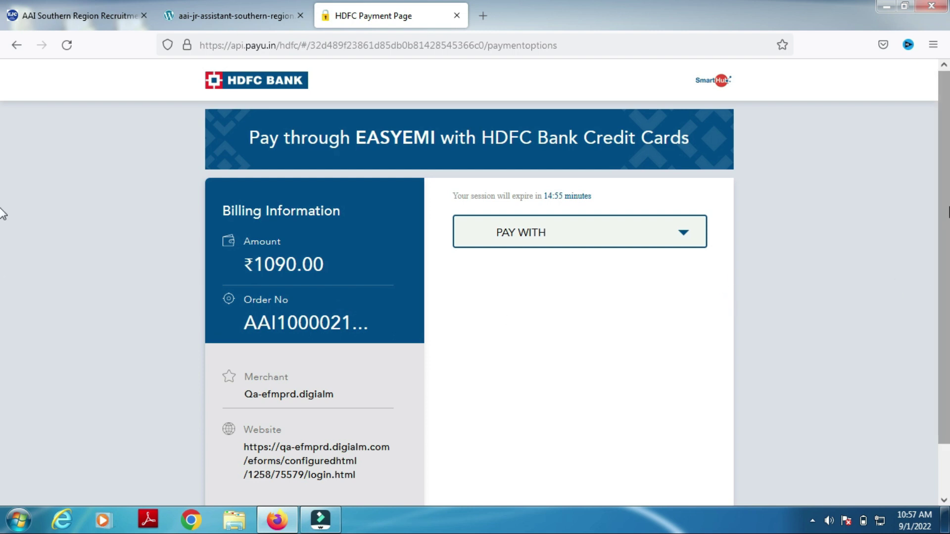
Step: Check the available payment methods, choose Other Bank Credit Card and bring its card details form into view
left_click(689, 243)
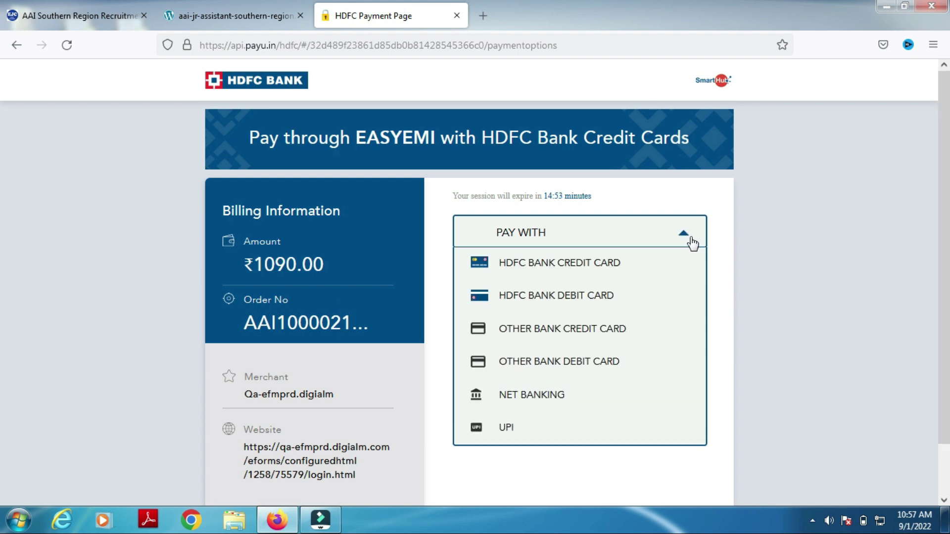
left_click(545, 479)
left_click(639, 236)
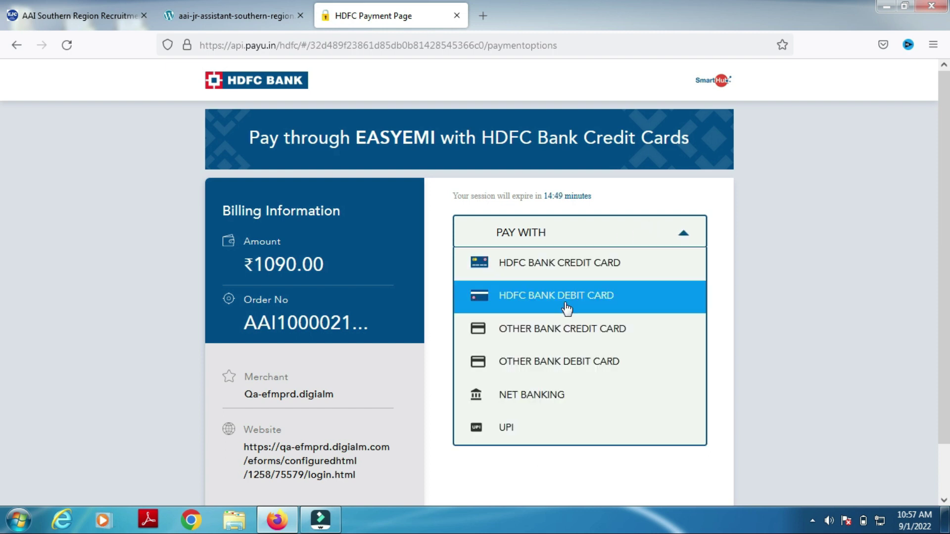
left_click(569, 331)
scroll(3, 414, "down", 3)
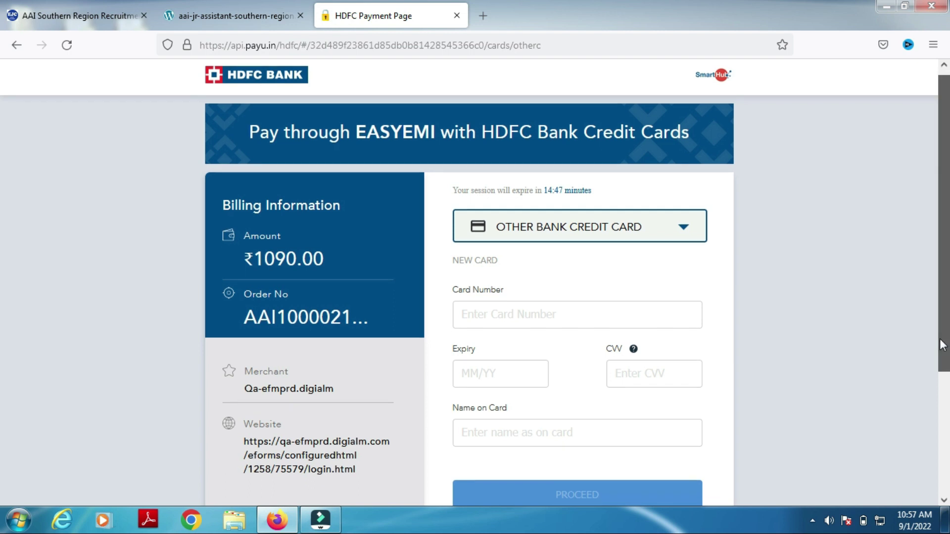